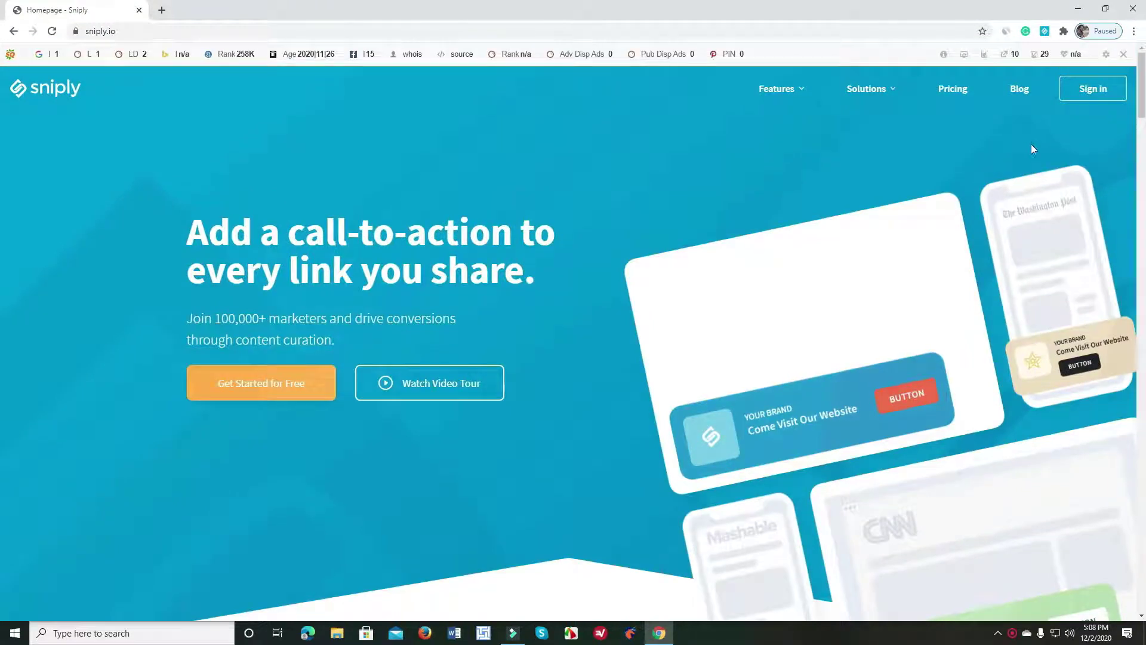
Step: Fill the sign-up form with the full name, email address and password, then create the account
{"action": "left_click", "coordinate": [1072, 90]}
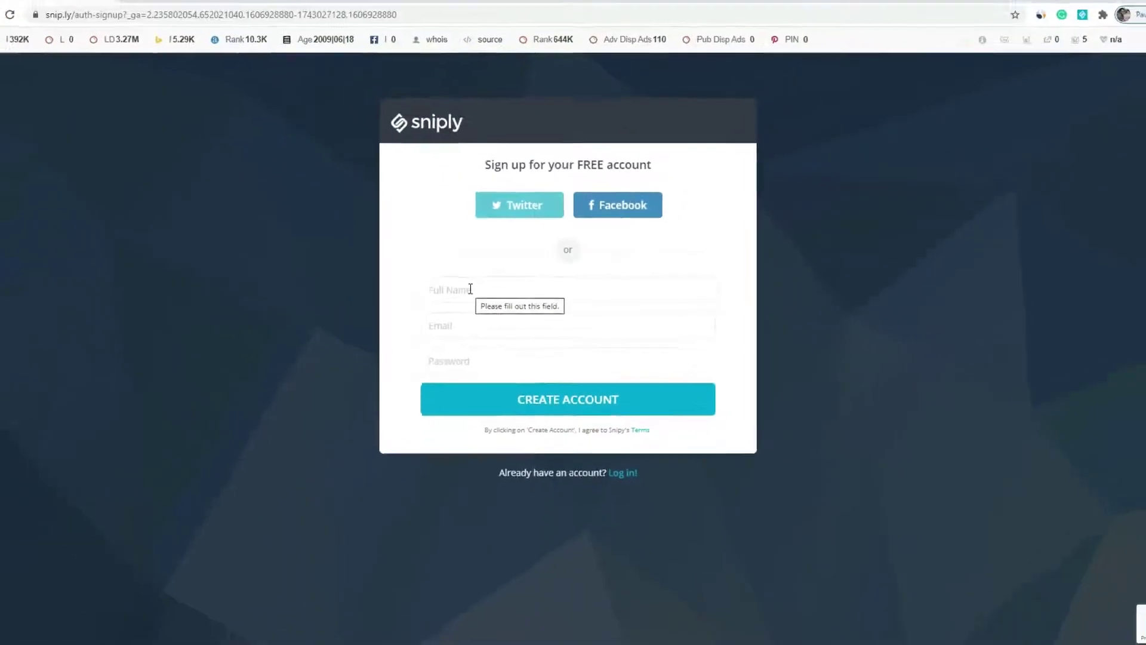
{"action": "type", "text": "masum"}
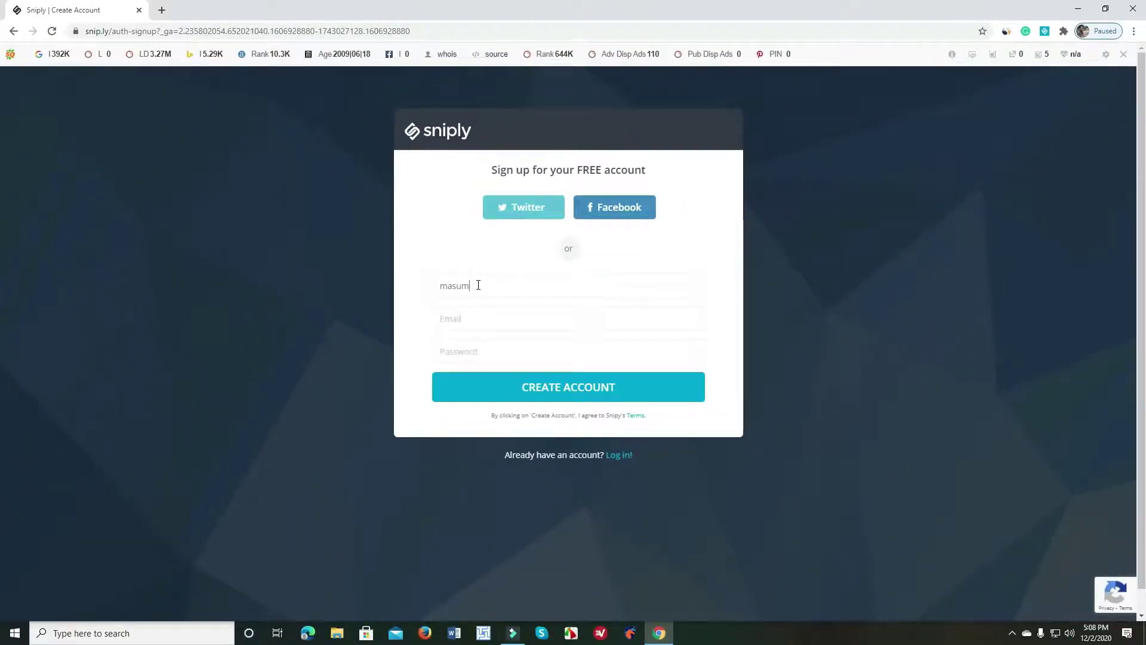
{"action": "left_click", "coordinate": [480, 322]}
{"action": "key", "text": "ctrl+v"}
{"action": "key", "text": "Return"}
{"action": "left_click", "coordinate": [698, 522]}
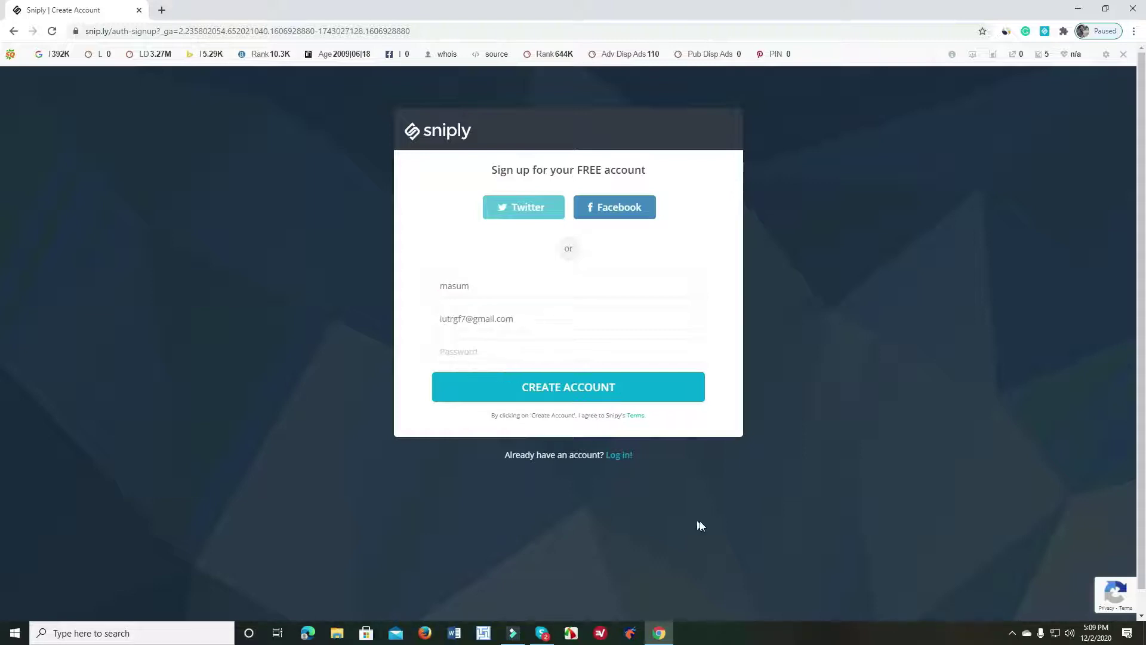
{"action": "left_click", "coordinate": [524, 353]}
{"action": "key", "text": "ctrl+v"}
{"action": "left_click", "coordinate": [554, 388]}
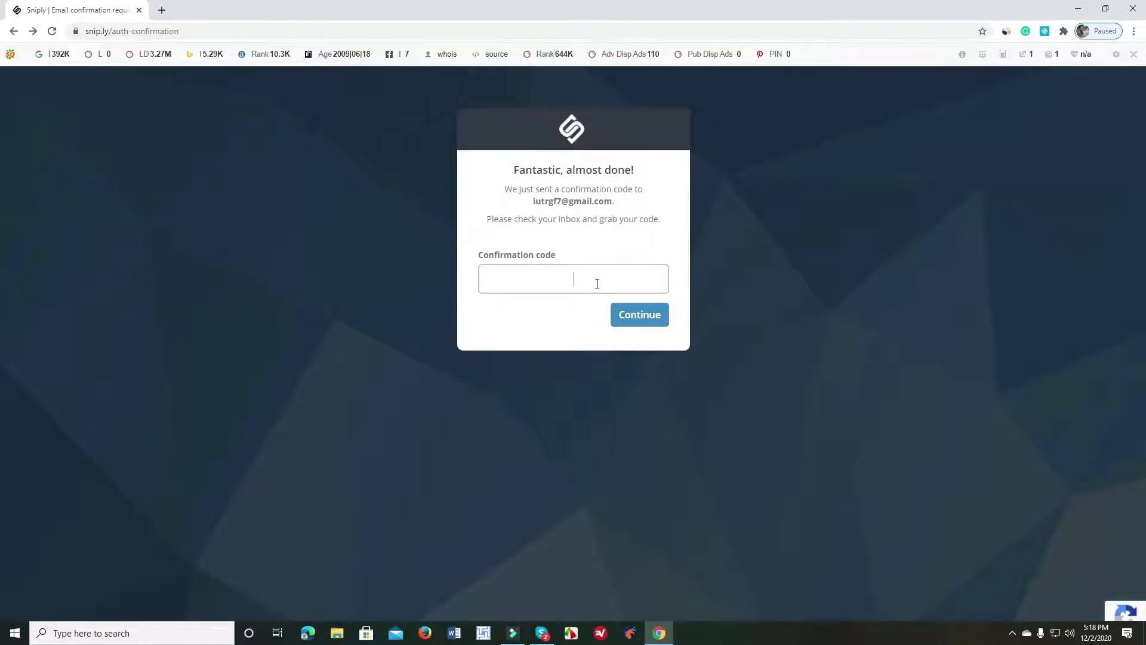
Step: Paste the emailed confirmation code and continue to the account dashboard
{"action": "key", "text": "ctrl+v"}
{"action": "left_click", "coordinate": [638, 316]}
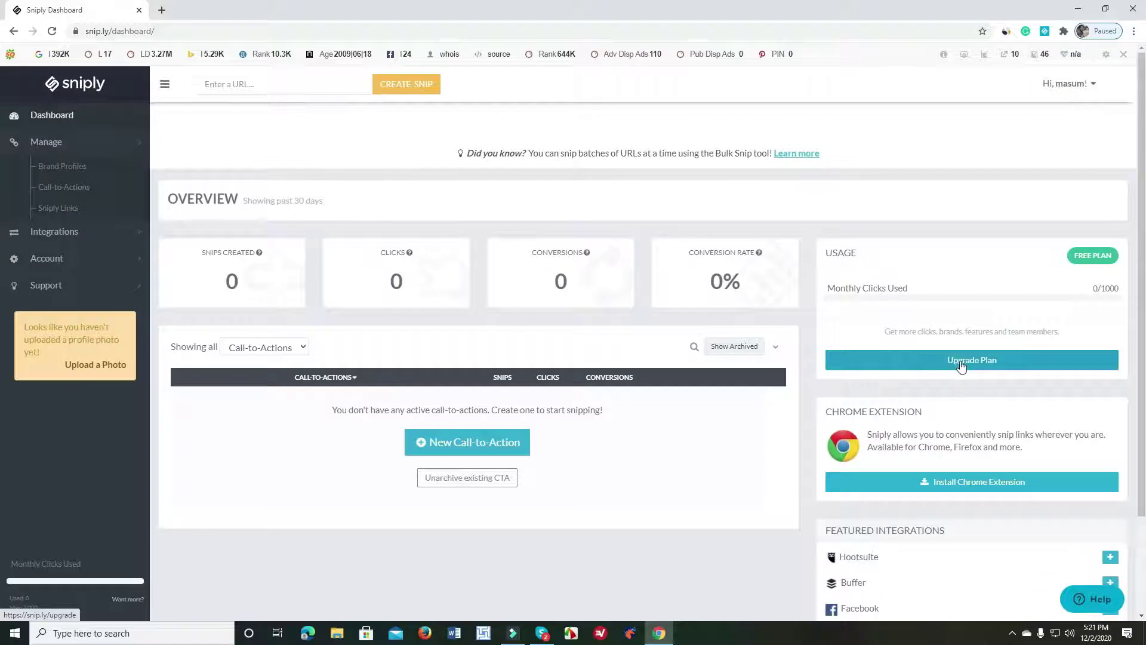
Step: From Upgrade Plan, start the Sniply Pro 14-day free trial on the Pricing page
{"action": "left_click", "coordinate": [961, 366]}
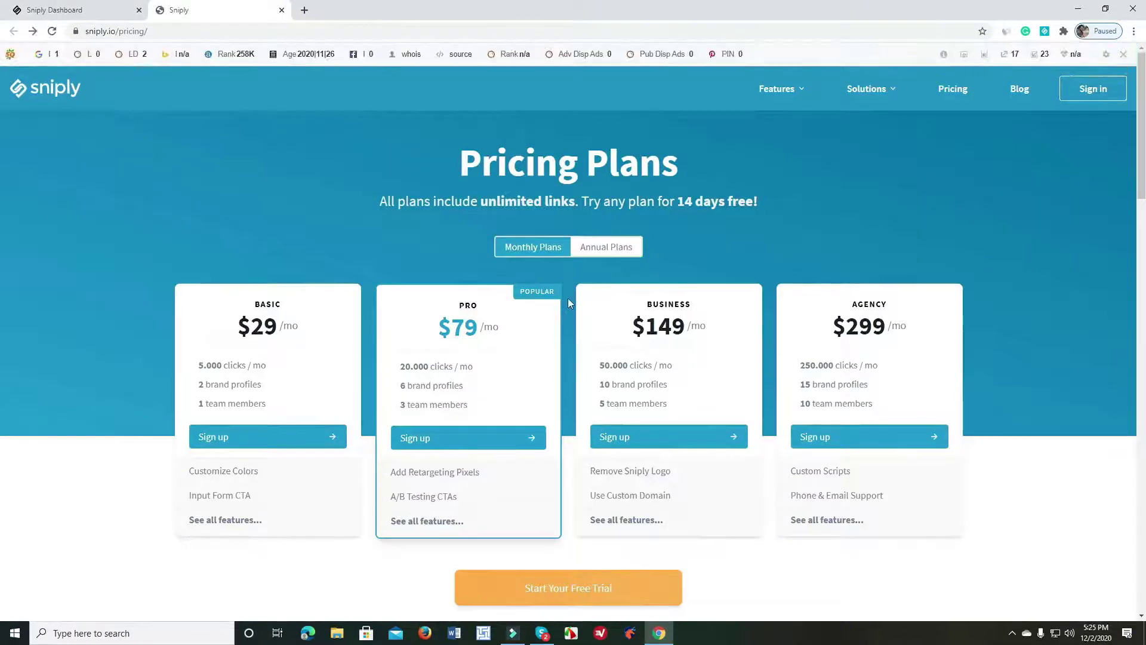
{"action": "scroll", "coordinate": [568, 298], "scroll_direction": "down", "scroll_amount": 2}
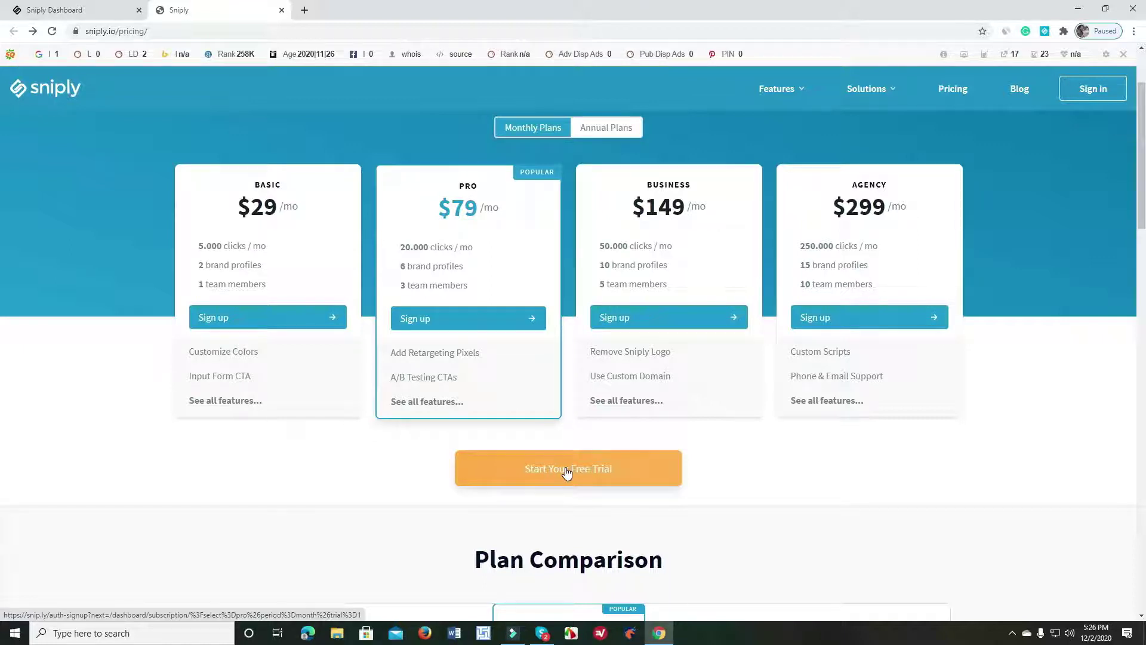
{"action": "left_click", "coordinate": [566, 472]}
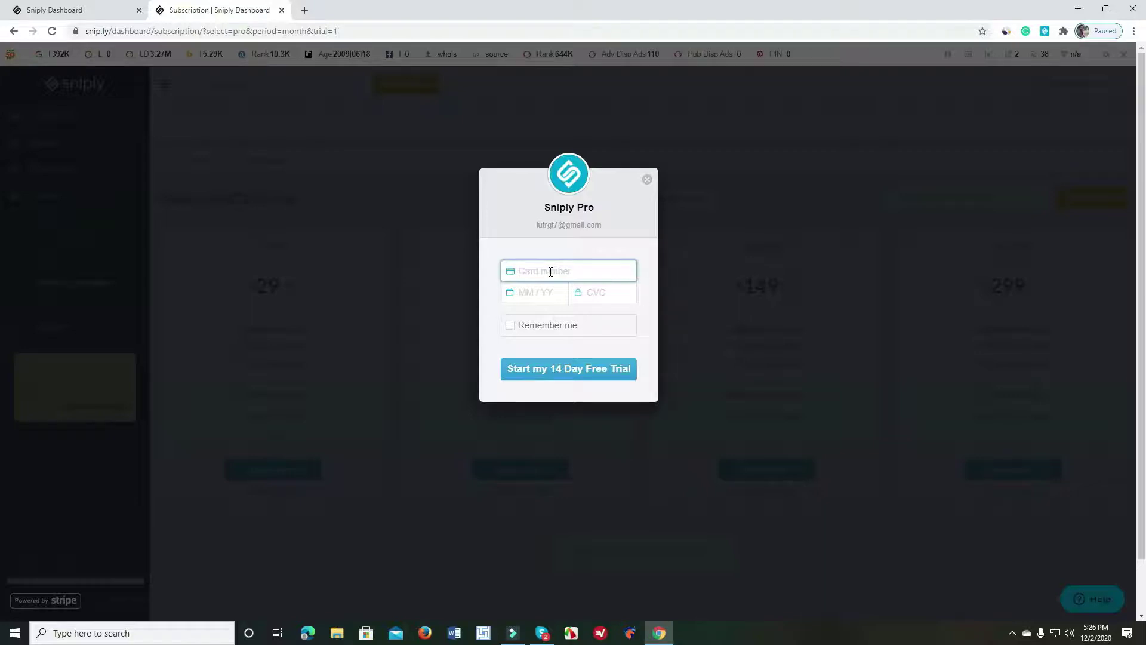
Step: Enter the card number, expiry 06 / 2025 and the security code, then start the 14-day Pro trial
{"action": "key", "text": "ctrl+v"}
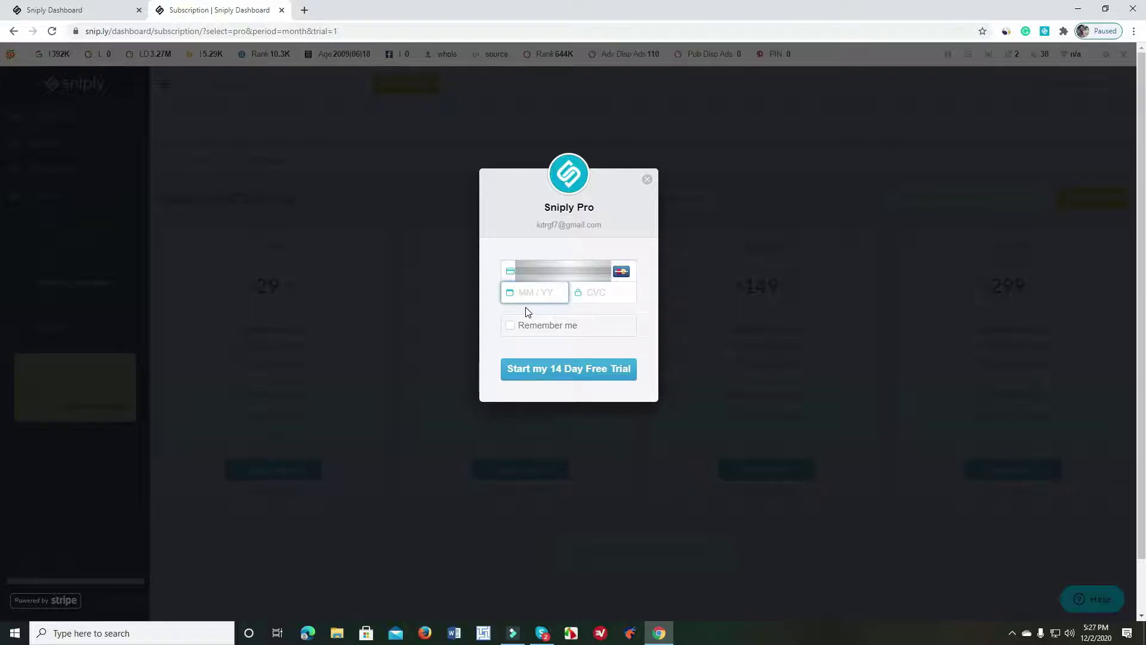
{"action": "type", "text": "06 / 2025"}
{"action": "left_click", "coordinate": [597, 295]}
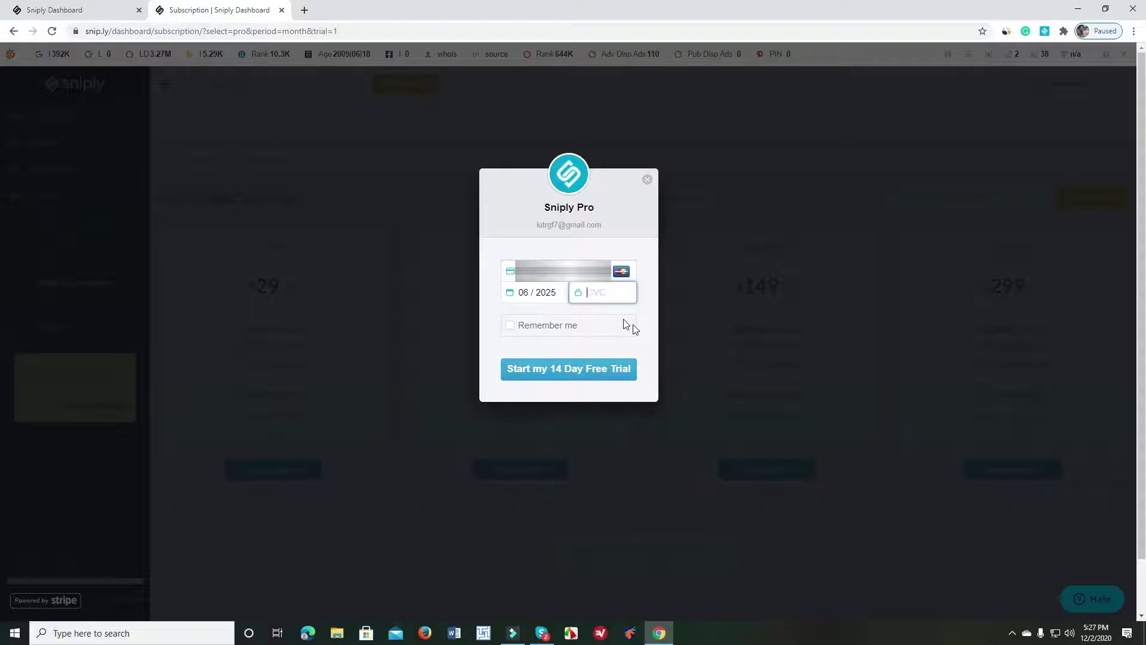
{"action": "left_click", "coordinate": [597, 362]}
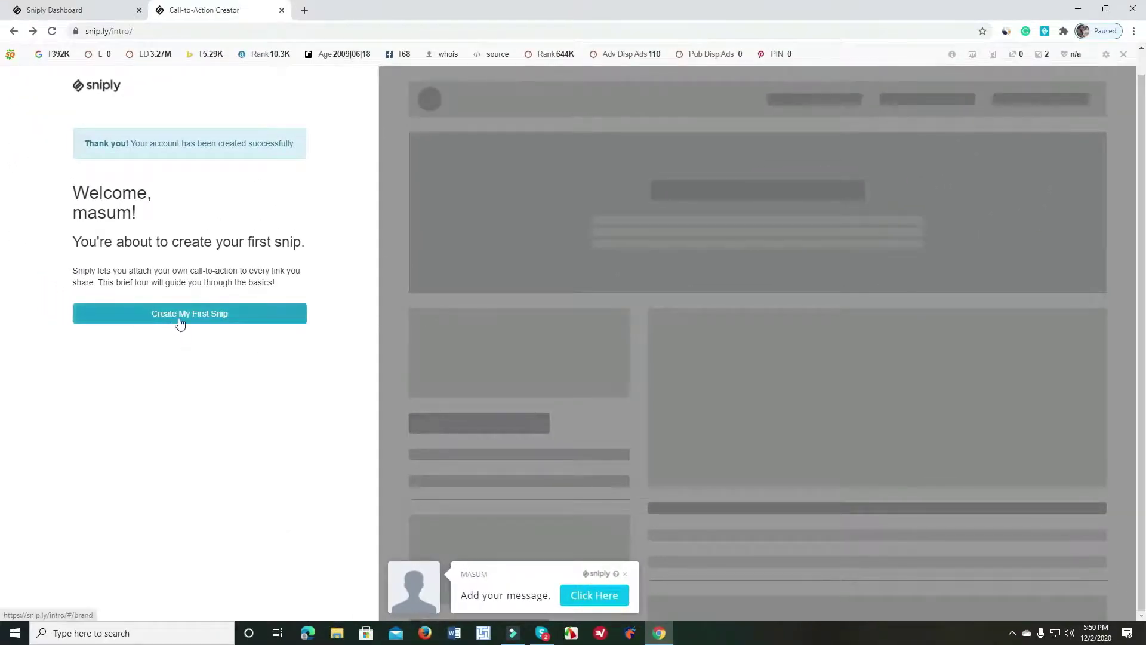
Step: Choose Create My First Snip on the welcome screen
{"action": "left_click", "coordinate": [210, 315]}
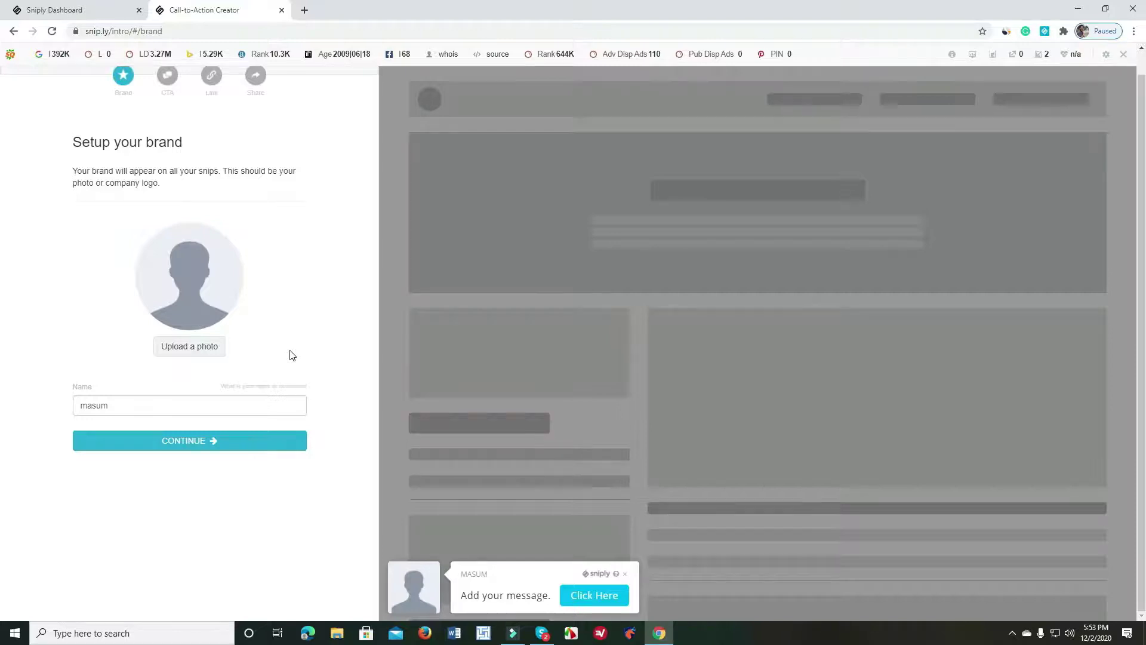
Step: Upload the ProVen image as brand photo, rename the brand to 'proven', and continue
{"action": "left_click", "coordinate": [180, 347]}
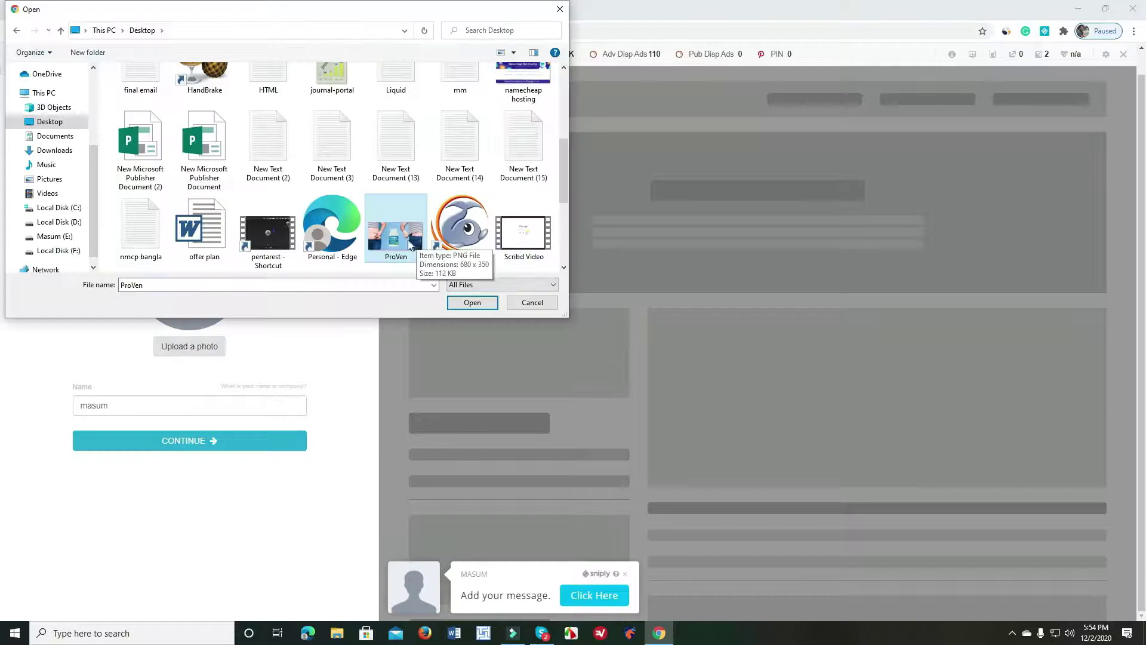
{"action": "left_click", "coordinate": [461, 299]}
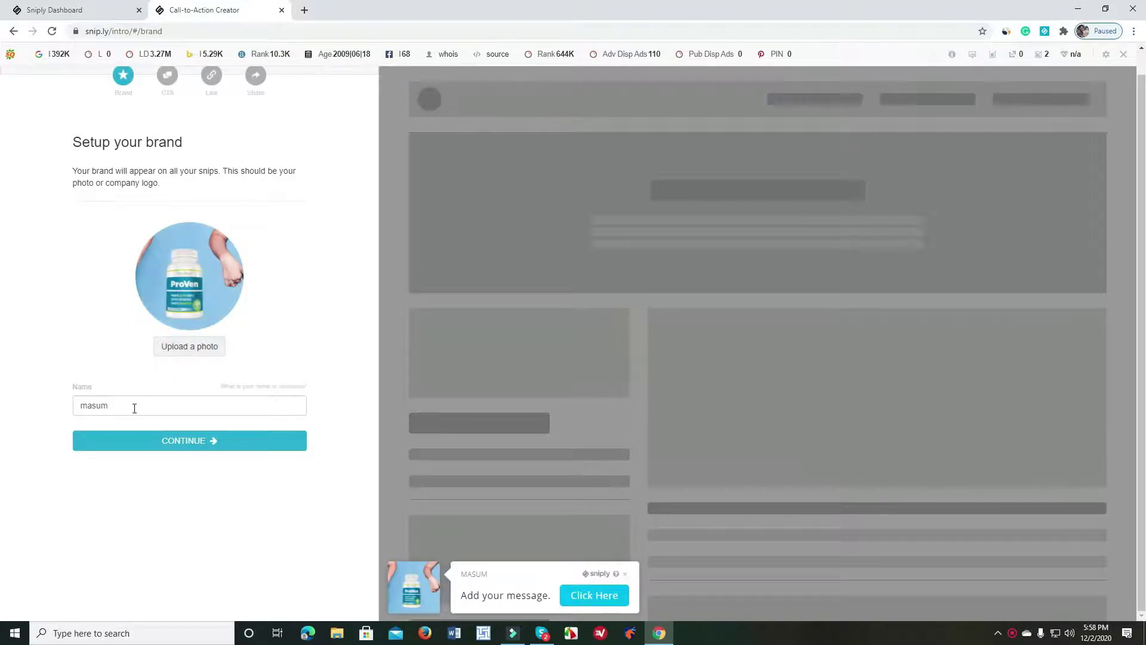
{"action": "left_click", "coordinate": [113, 405]}
{"action": "left_click_drag", "start_coordinate": [112, 406], "coordinate": [75, 406]}
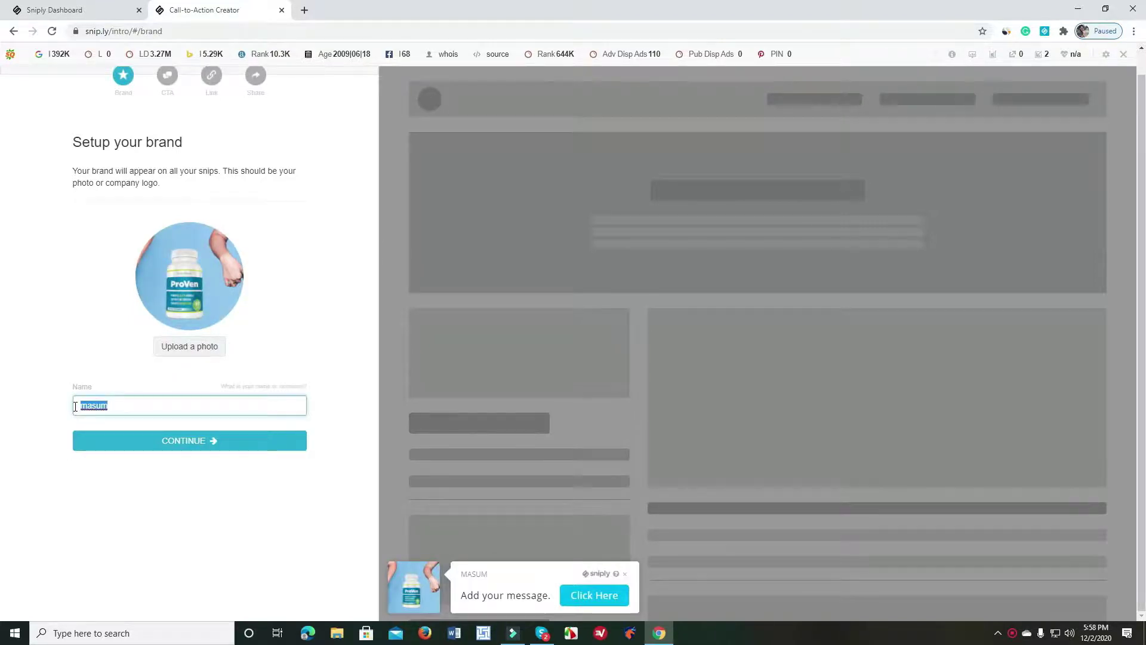
{"action": "type", "text": "prob"}
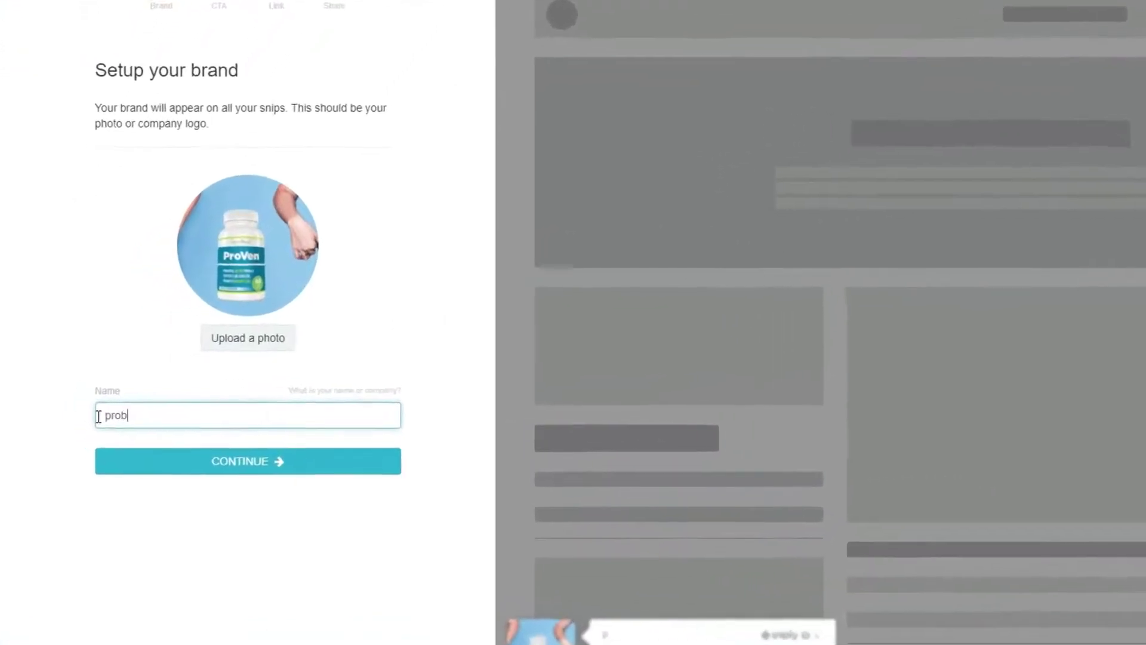
{"action": "key", "text": "BackSpace"}
{"action": "type", "text": "ven"}
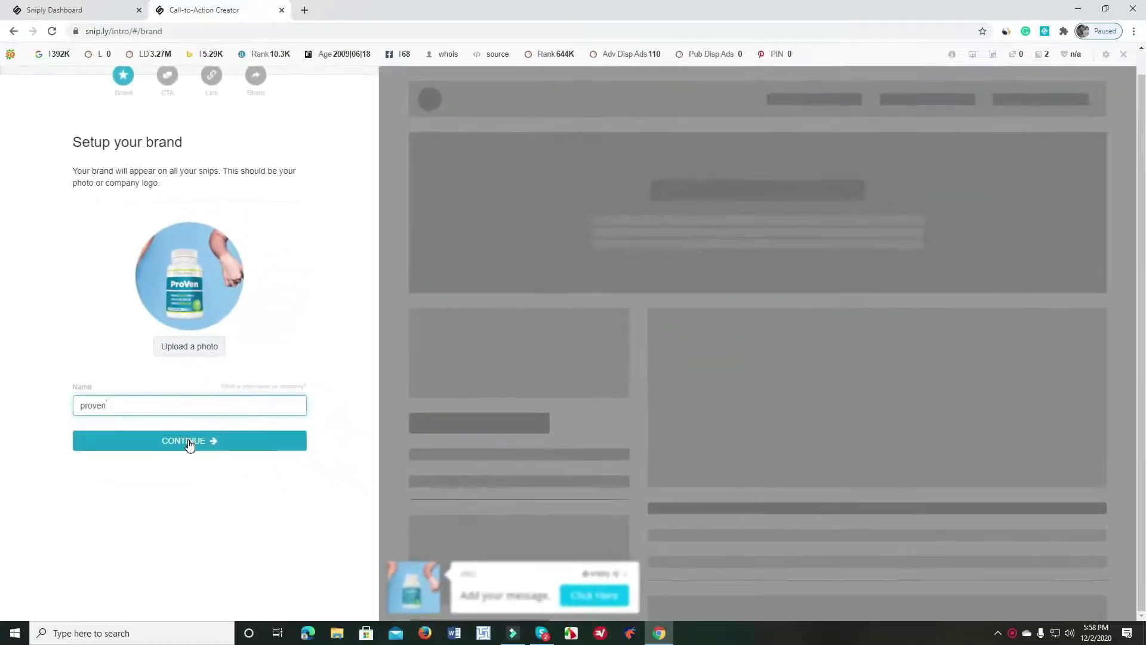
{"action": "left_click", "coordinate": [188, 445]}
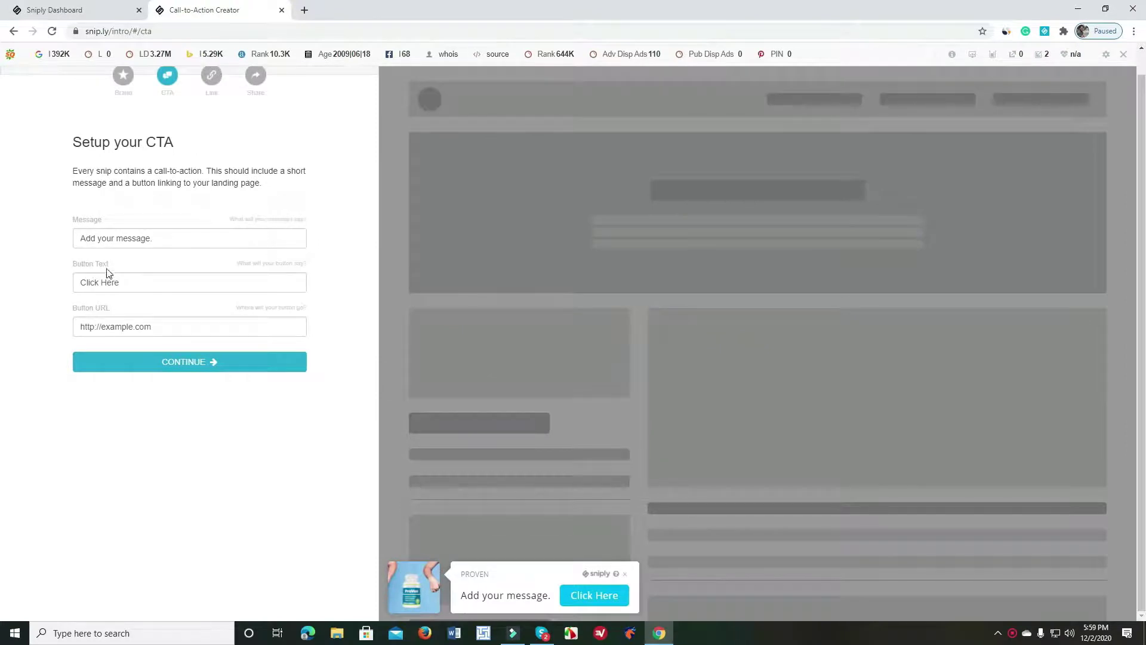
Step: Set the CTA message to 'lose weight in 14 day' and button link to bit.ly/3pHPE9g, then continue
{"action": "left_click", "coordinate": [107, 238]}
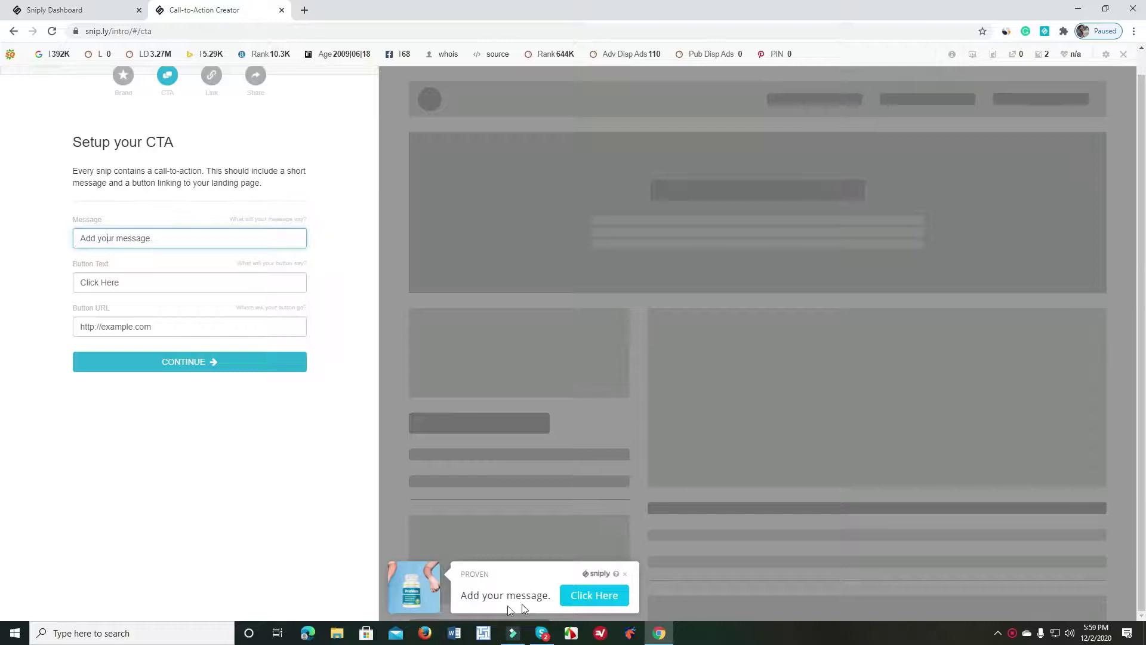
{"action": "triple_click", "coordinate": [123, 239]}
{"action": "key", "text": "BackSpace"}
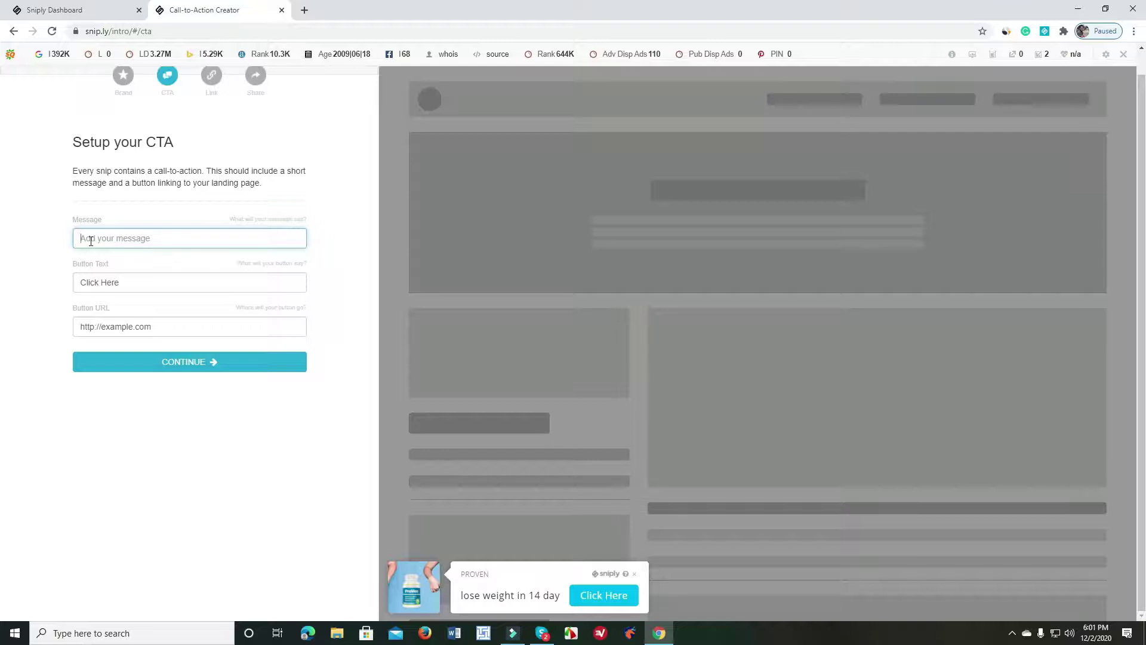
{"action": "type", "text": "lose weight in 14 day"}
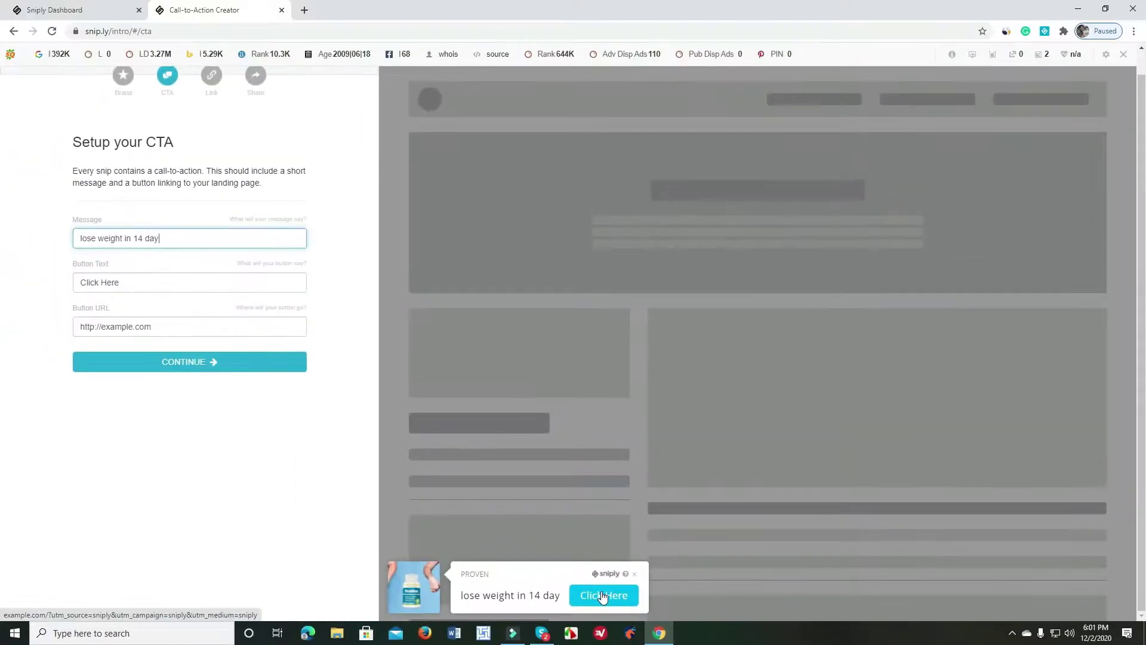
{"action": "left_click", "coordinate": [3, 234]}
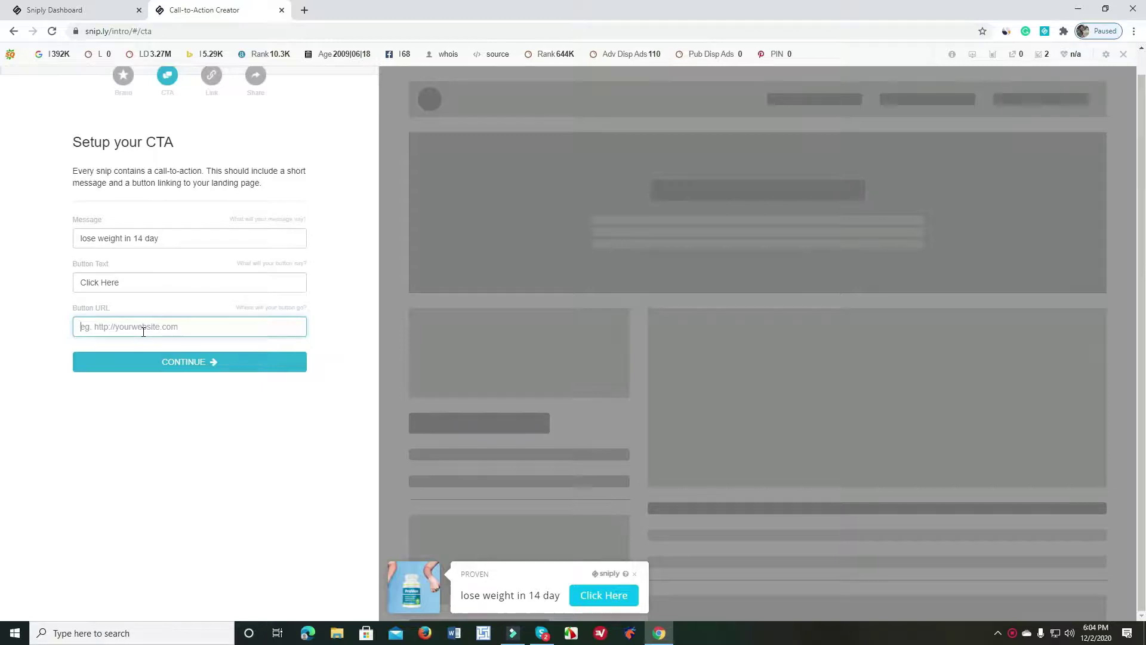
{"action": "type", "text": "bit.ly/3pHPE9g"}
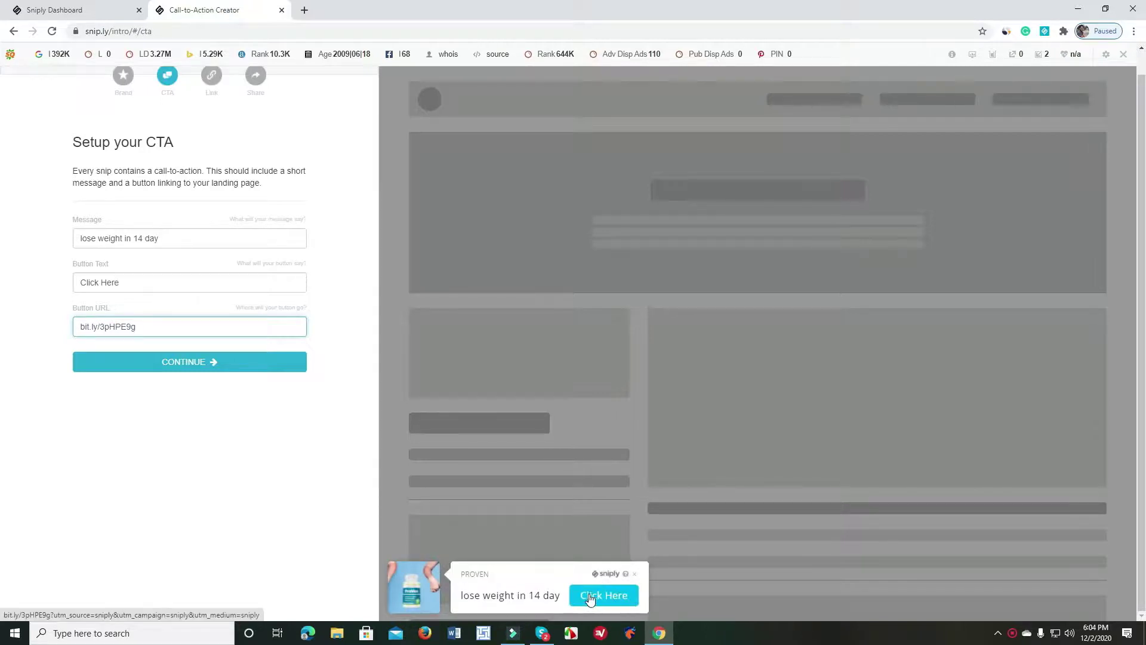
{"action": "left_click", "coordinate": [263, 364]}
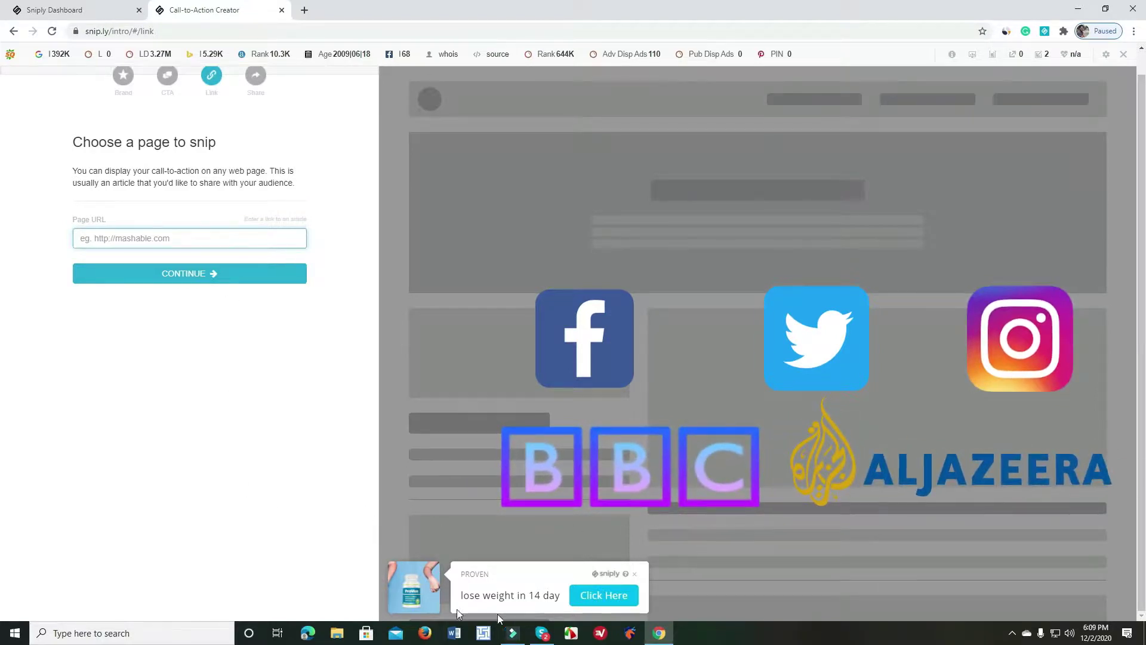
Step: Open the BBC homepage (bbc.com) in a new browser tab
{"action": "left_click", "coordinate": [469, 580]}
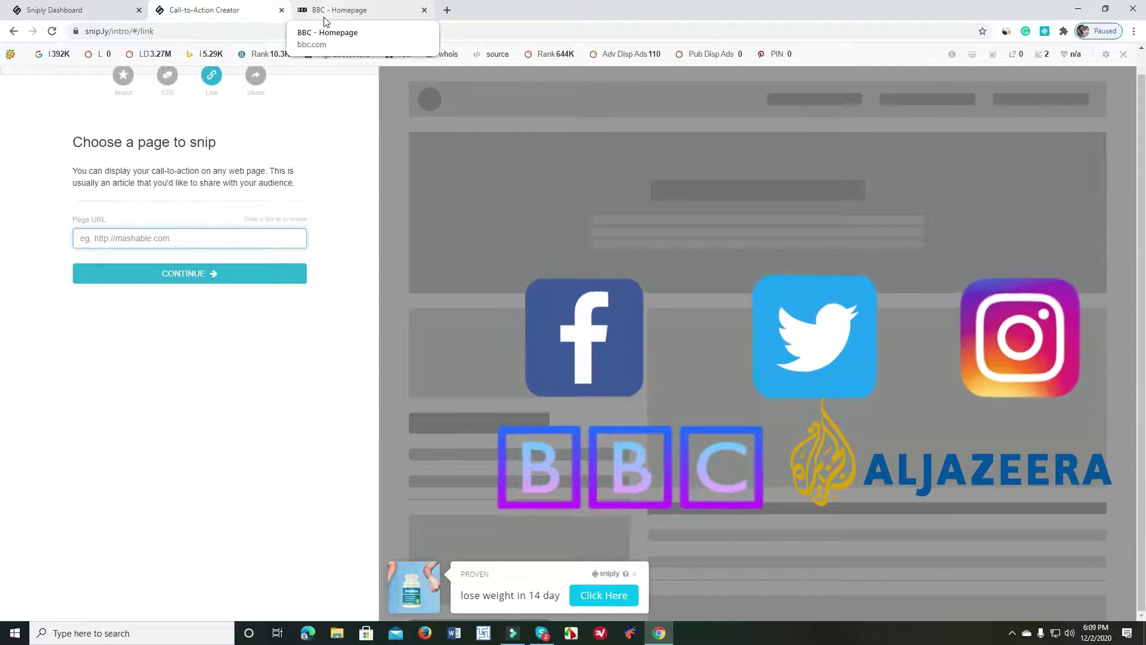
{"action": "left_click", "coordinate": [324, 18]}
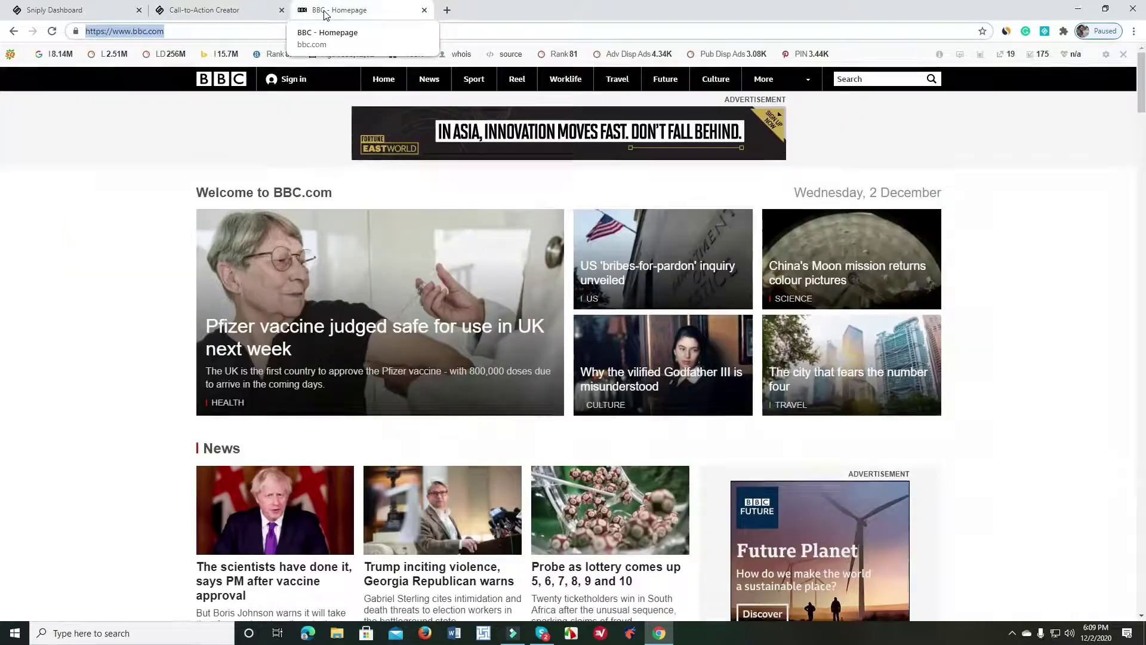
{"action": "left_click", "coordinate": [284, 131]}
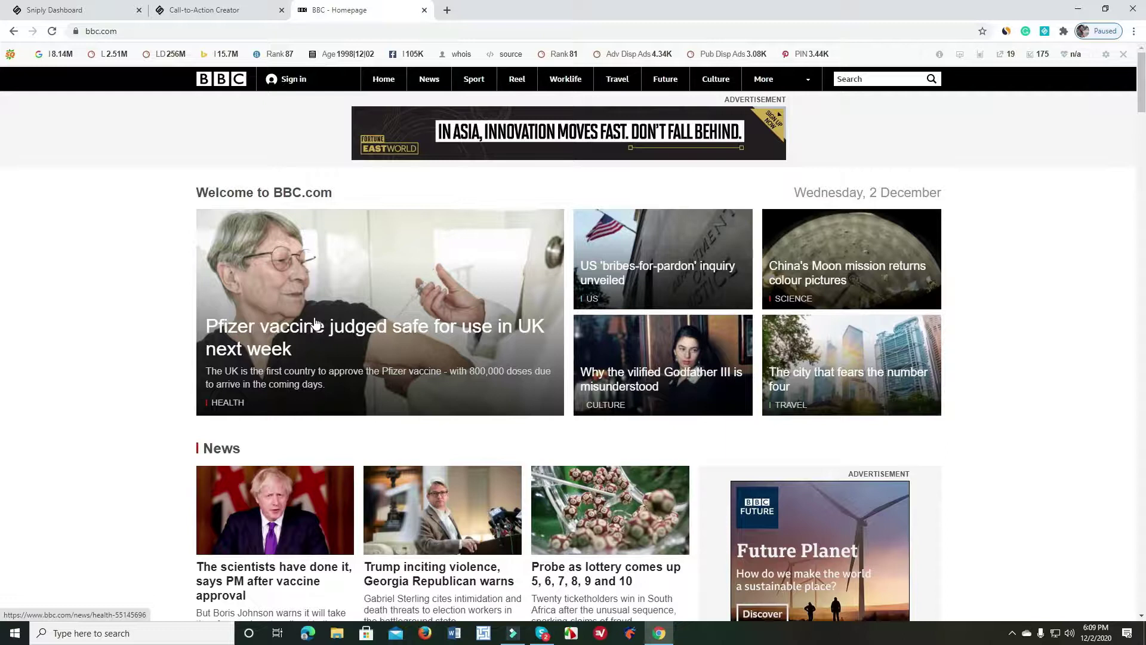
{"action": "left_click", "coordinate": [239, 10]}
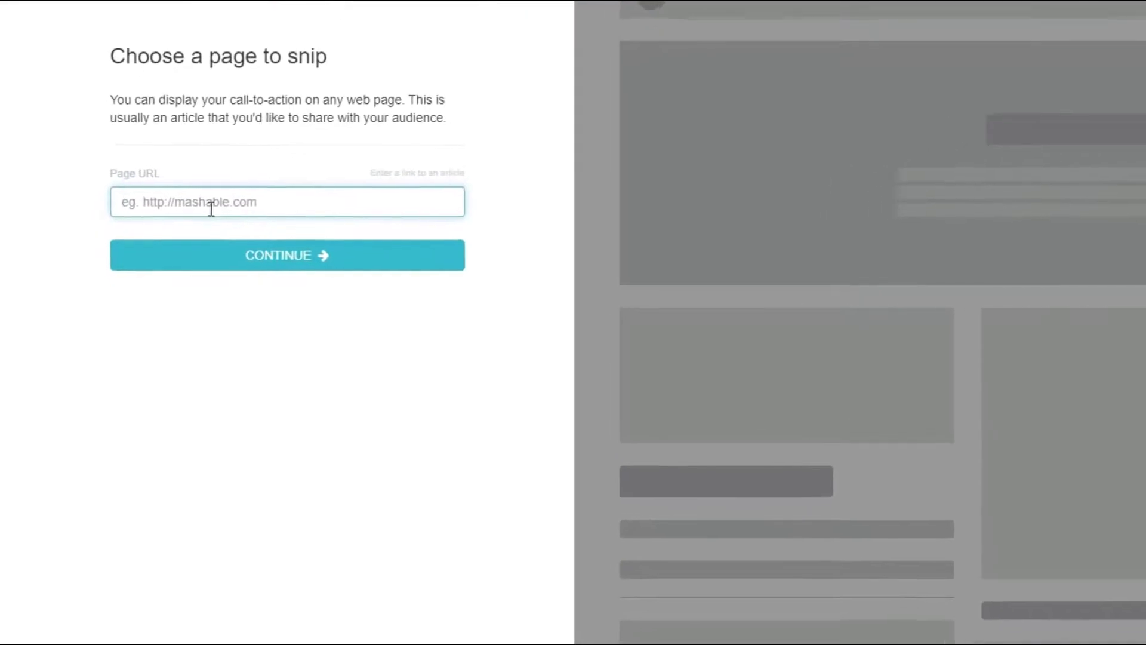
{"action": "type", "text": "https://www.bbc.com/"}
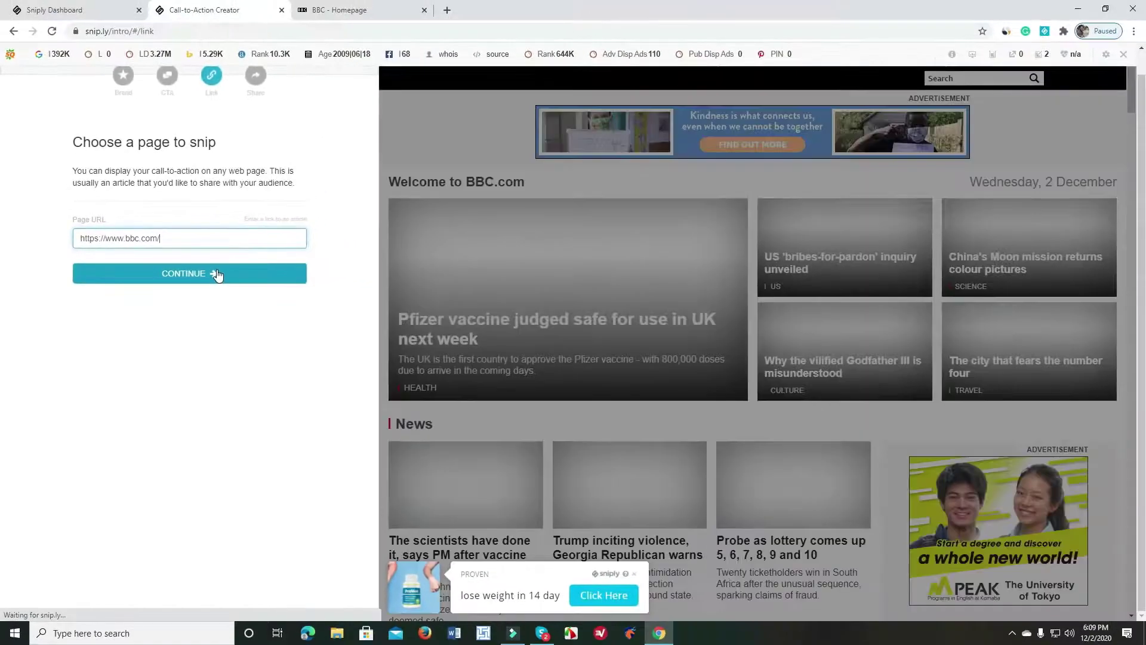
{"action": "left_click", "coordinate": [239, 268]}
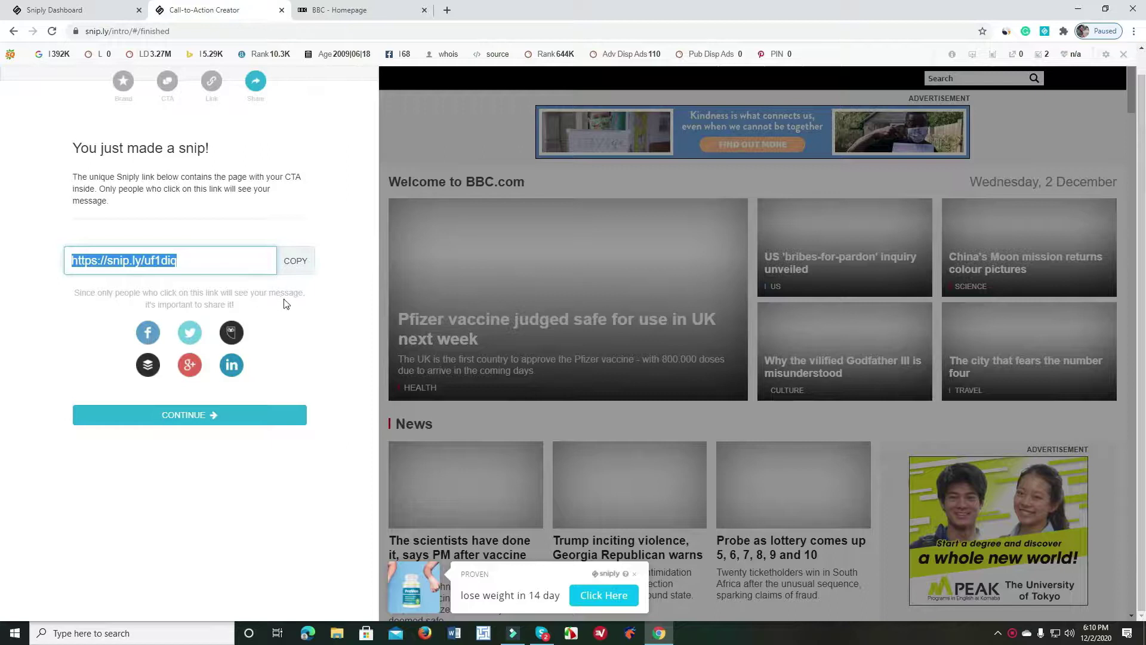
Step: Copy the snip link snip.ly/uf1diq and load it in a new browser tab
{"action": "left_click", "coordinate": [295, 261]}
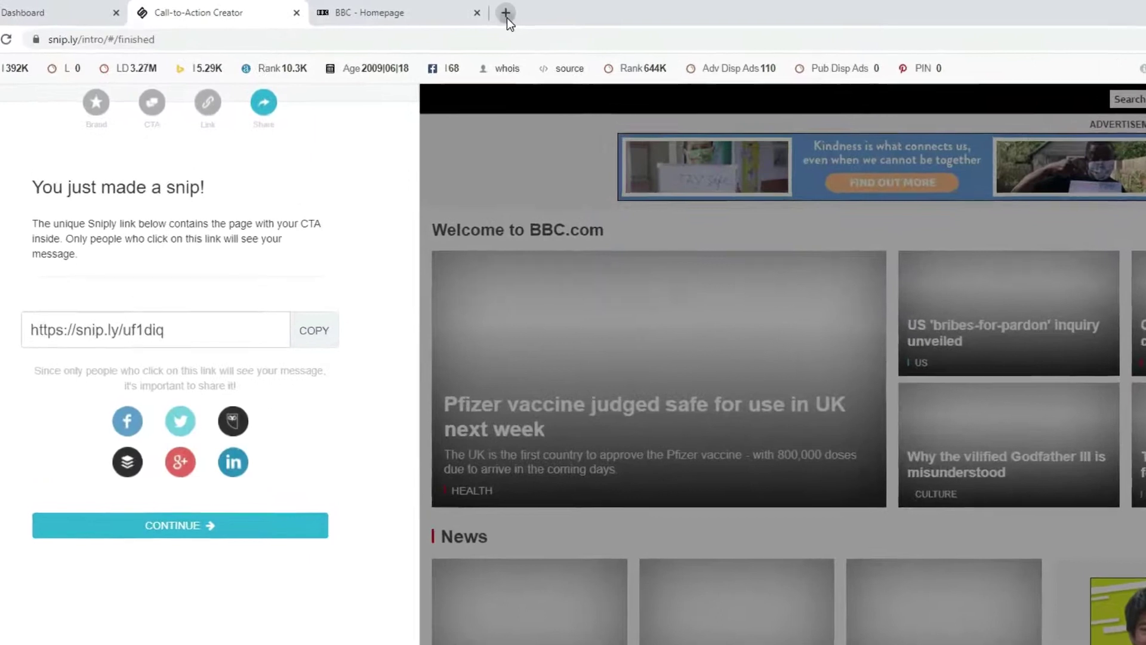
{"action": "left_click", "coordinate": [455, 10]}
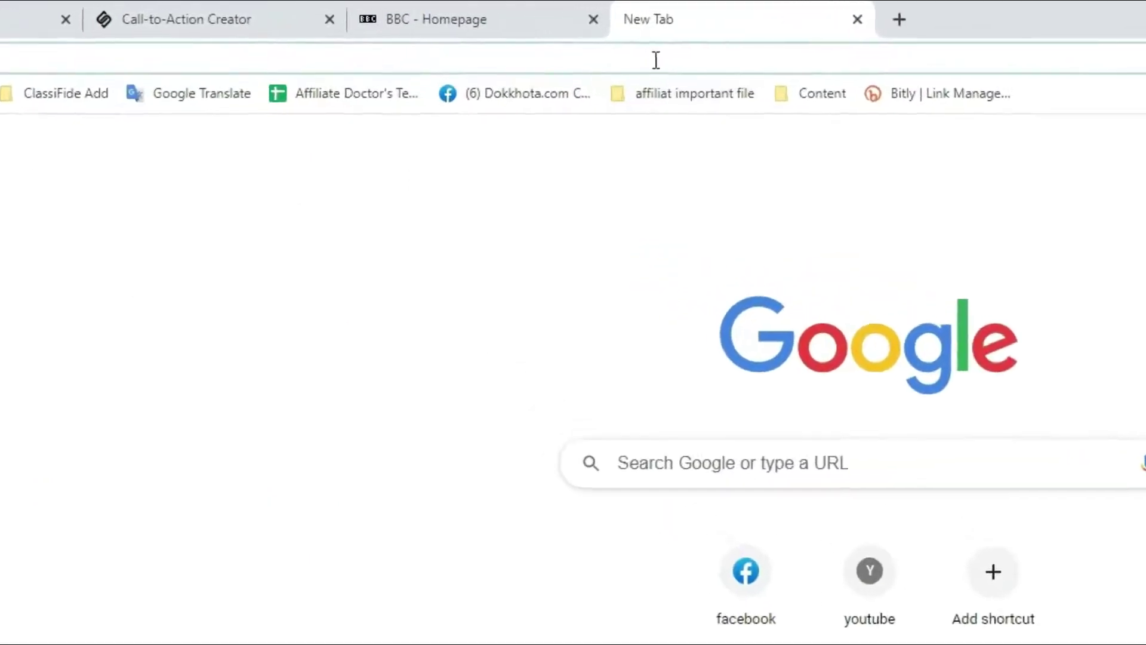
{"action": "type", "text": "https://snip.ly/uf1diq"}
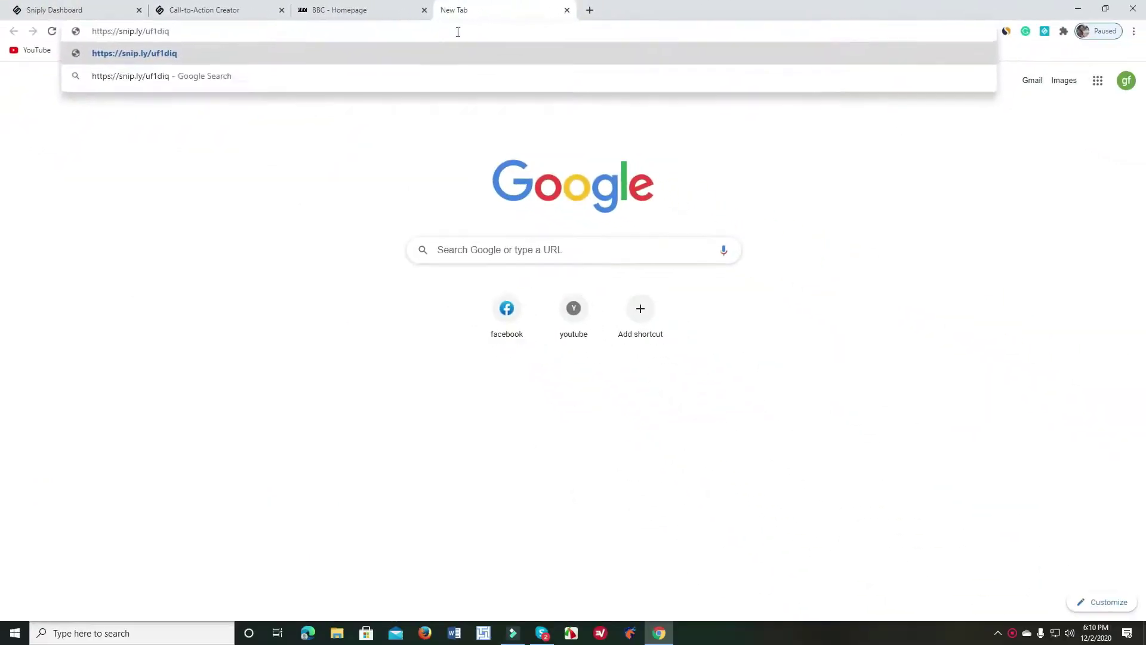
{"action": "key", "text": "Return"}
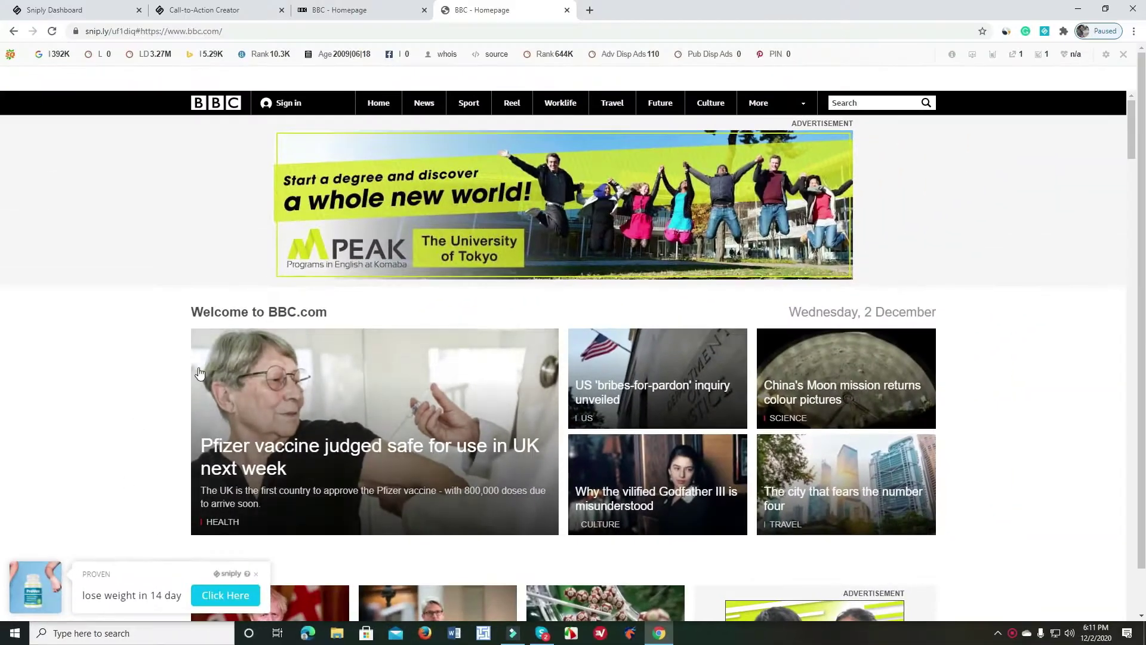
Step: Open the snip's 'Click Here' call-to-action link in a new tab
{"action": "scroll", "coordinate": [167, 555], "scroll_direction": "down", "scroll_amount": 1}
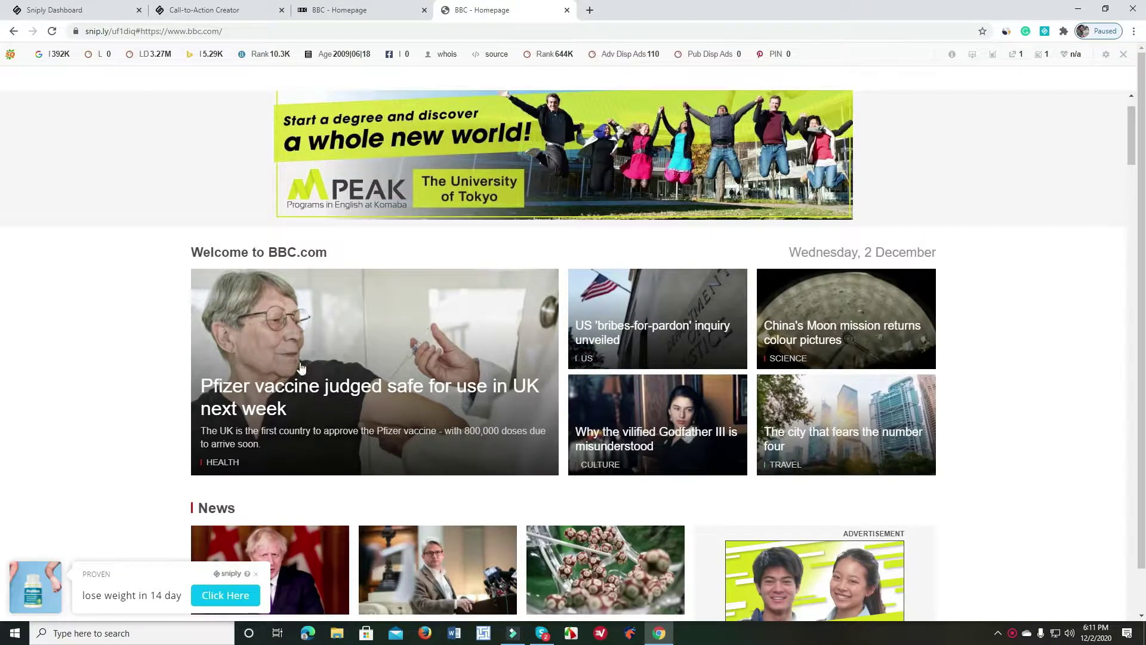
{"action": "scroll", "coordinate": [367, 425], "scroll_direction": "up", "scroll_amount": 1}
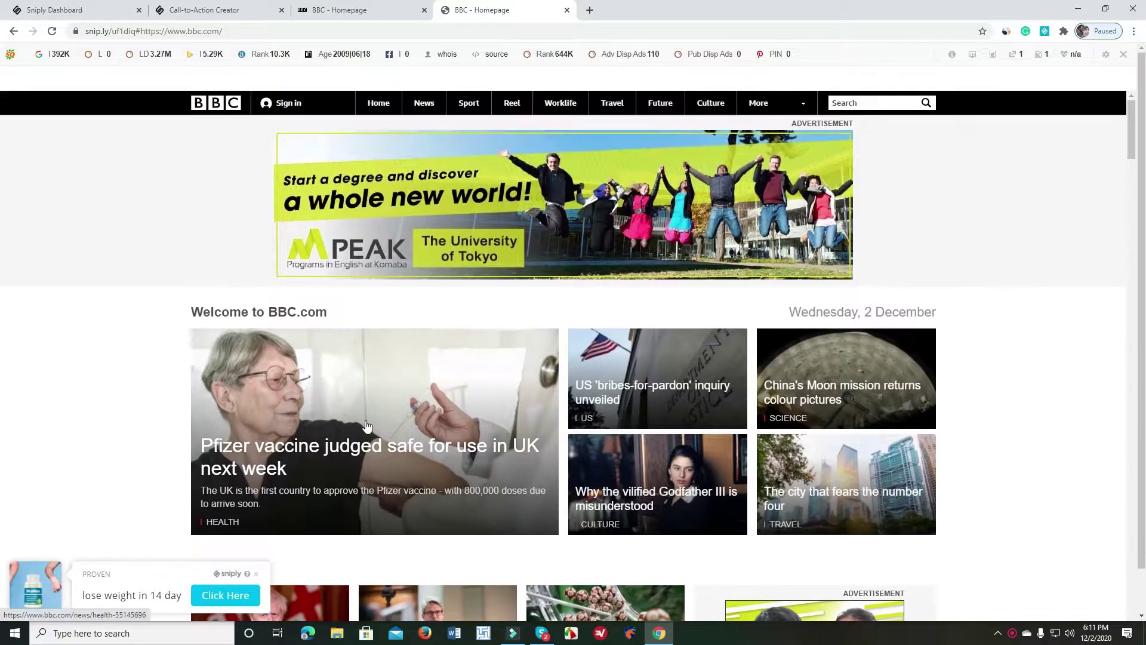
{"action": "right_click", "coordinate": [211, 589]}
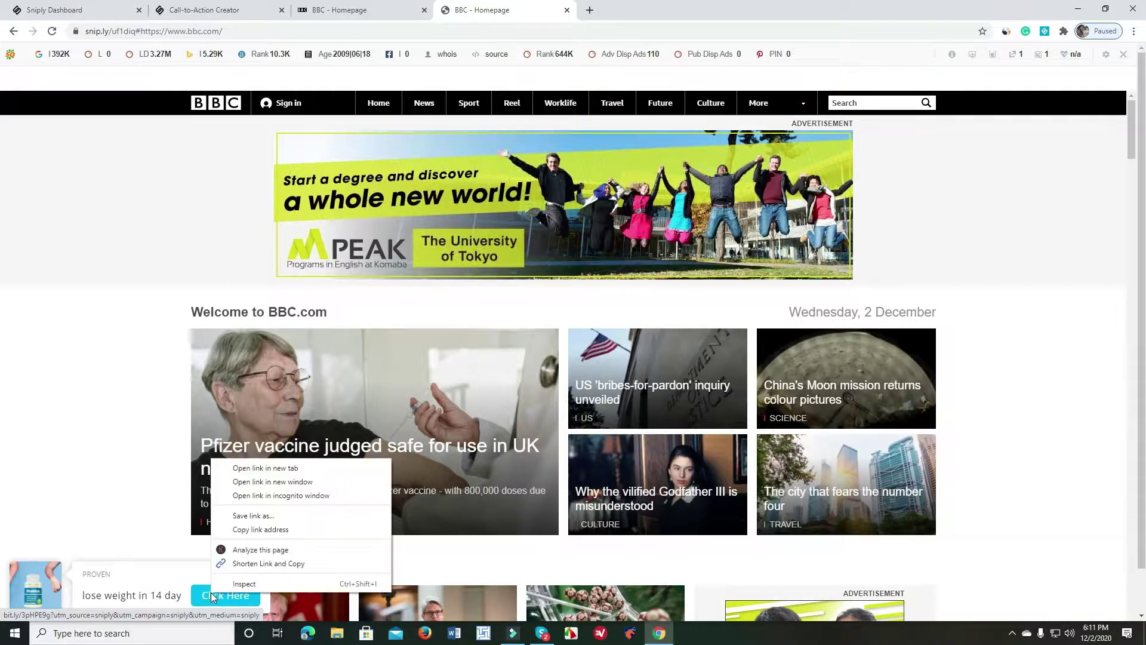
{"action": "left_click", "coordinate": [259, 468]}
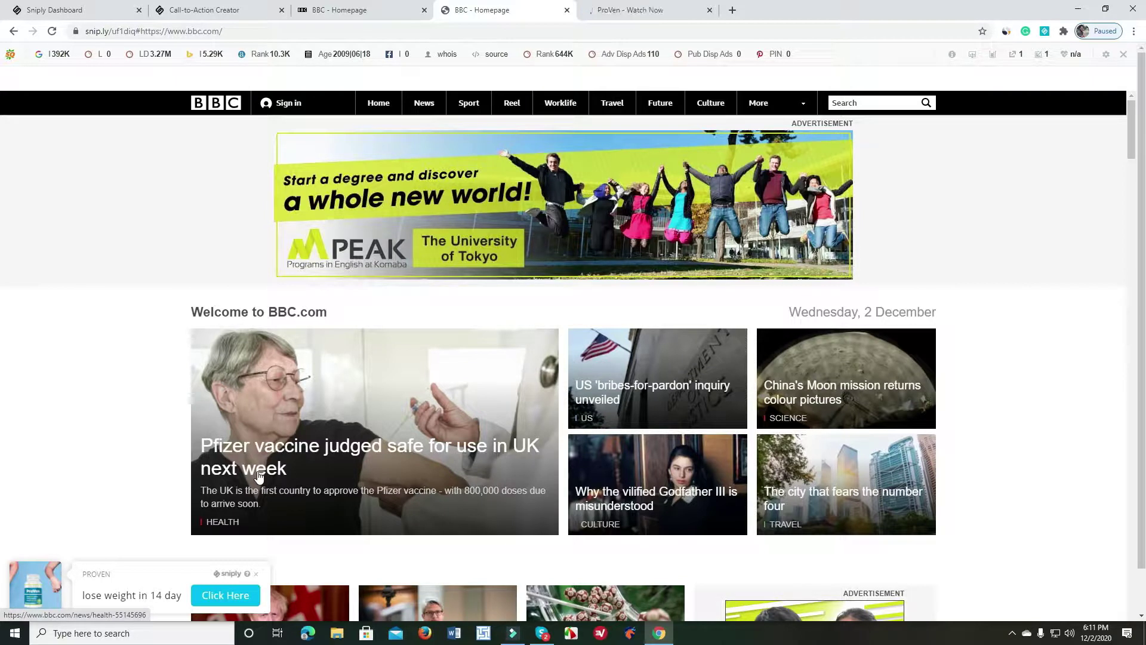
Step: Check the ProVen landing page, close it, and return to the Sniply dashboard
{"action": "left_click", "coordinate": [621, 10]}
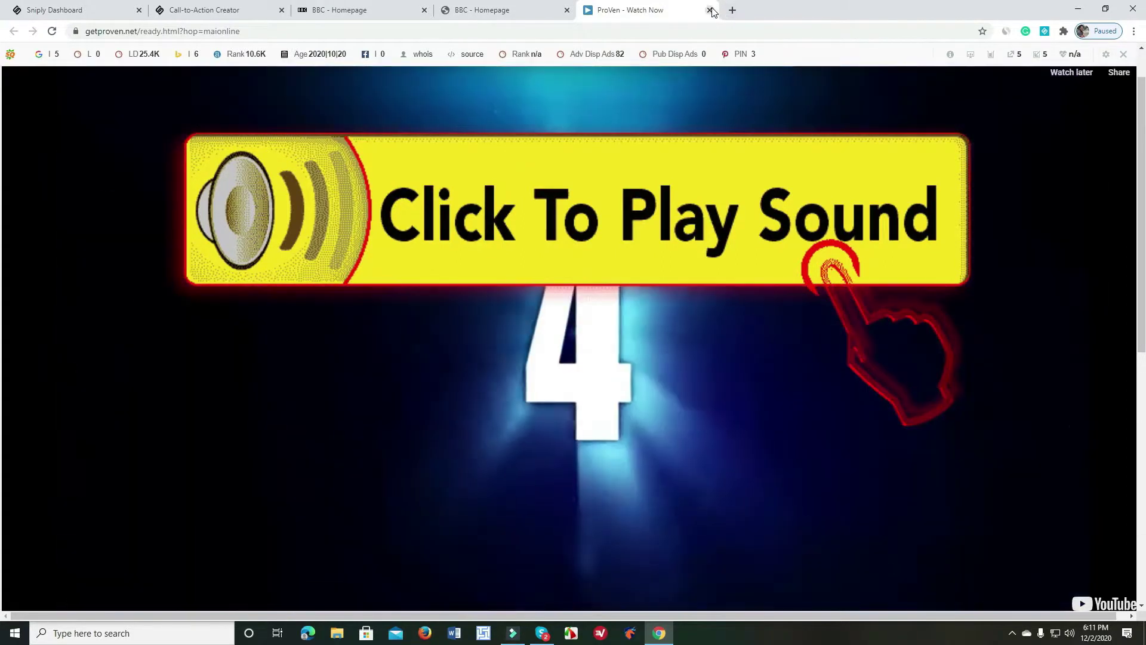
{"action": "left_click", "coordinate": [710, 10]}
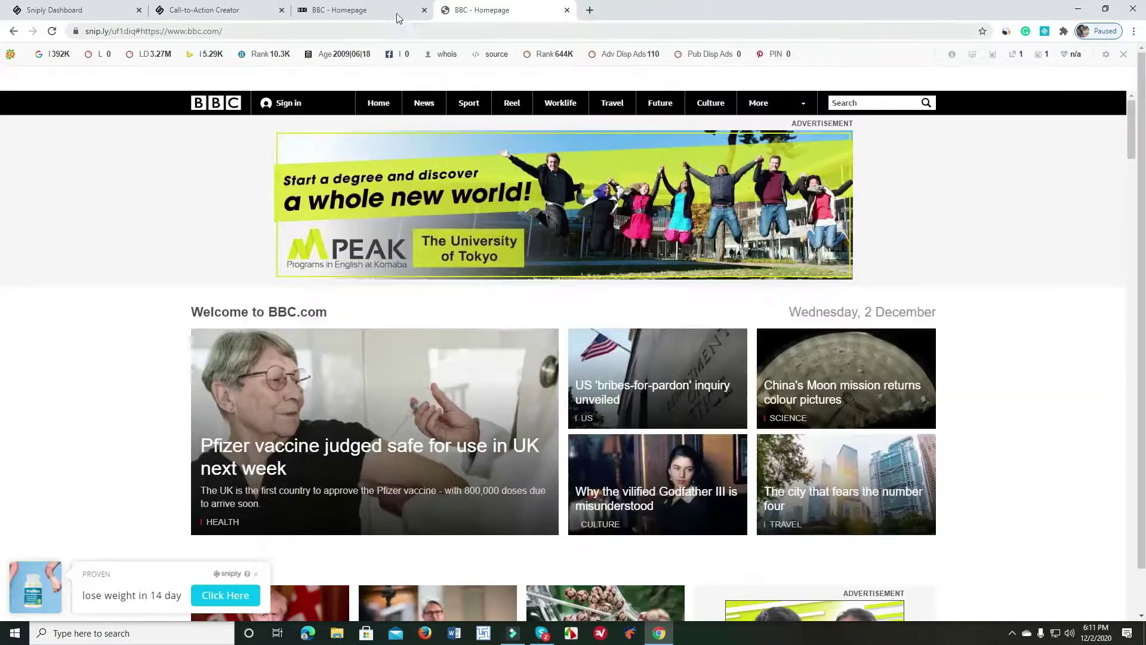
{"action": "left_click", "coordinate": [241, 9]}
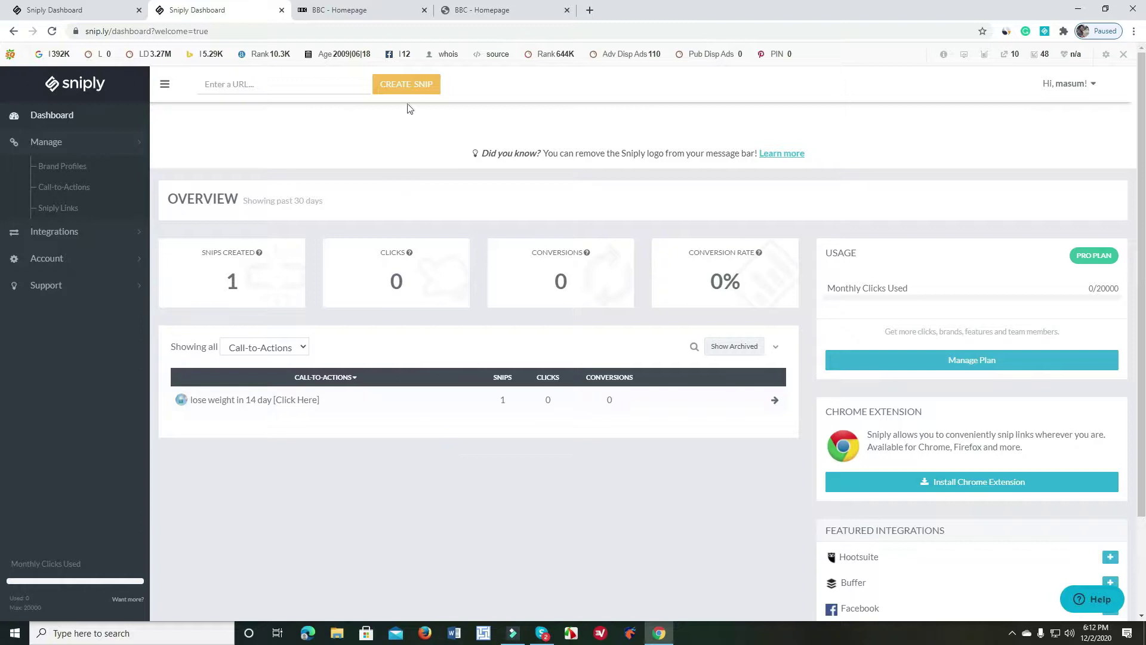
Step: Start a new snip and pick New Call-to-Action from the Call-to-Action dropdown
{"action": "left_click", "coordinate": [414, 86]}
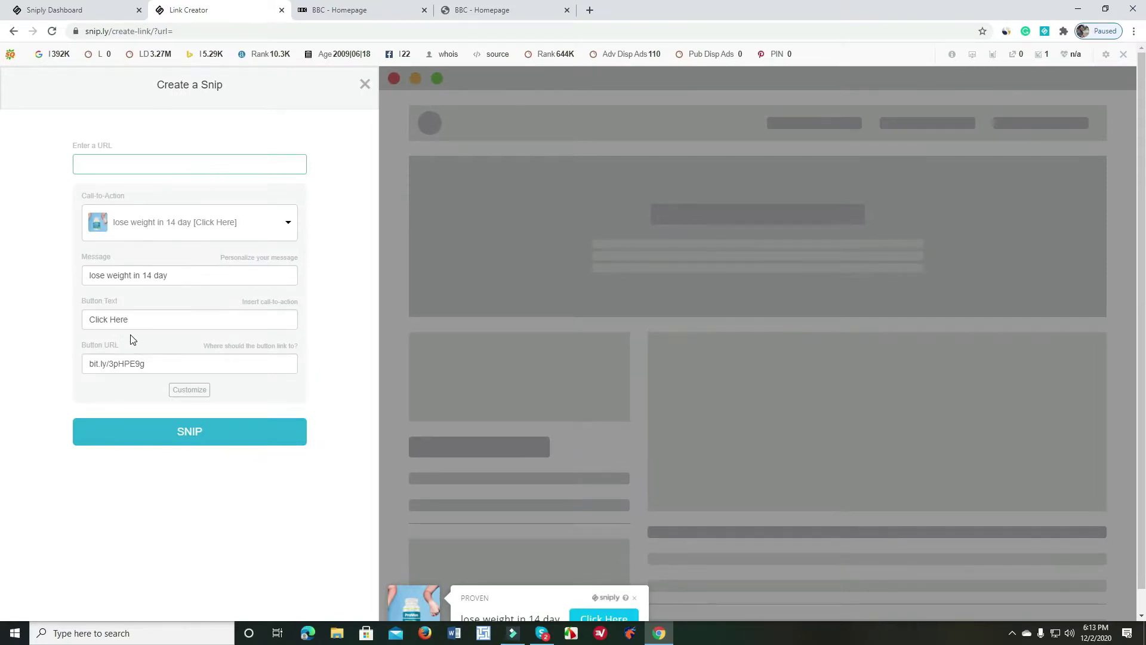
{"action": "left_click", "coordinate": [290, 224]}
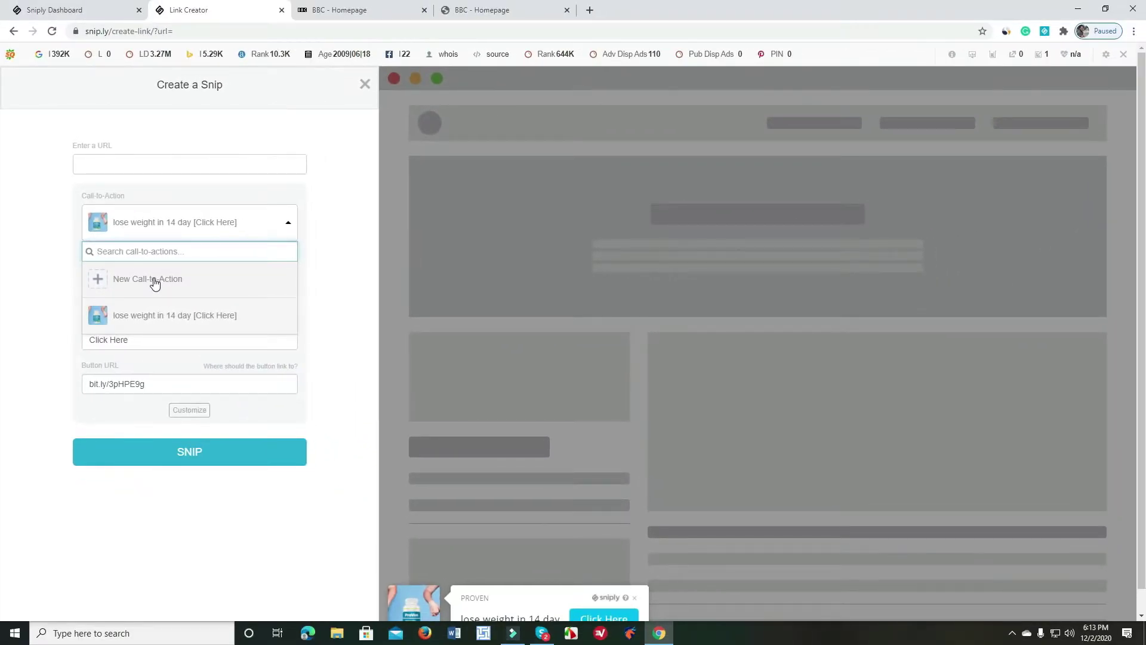
{"action": "left_click", "coordinate": [154, 281]}
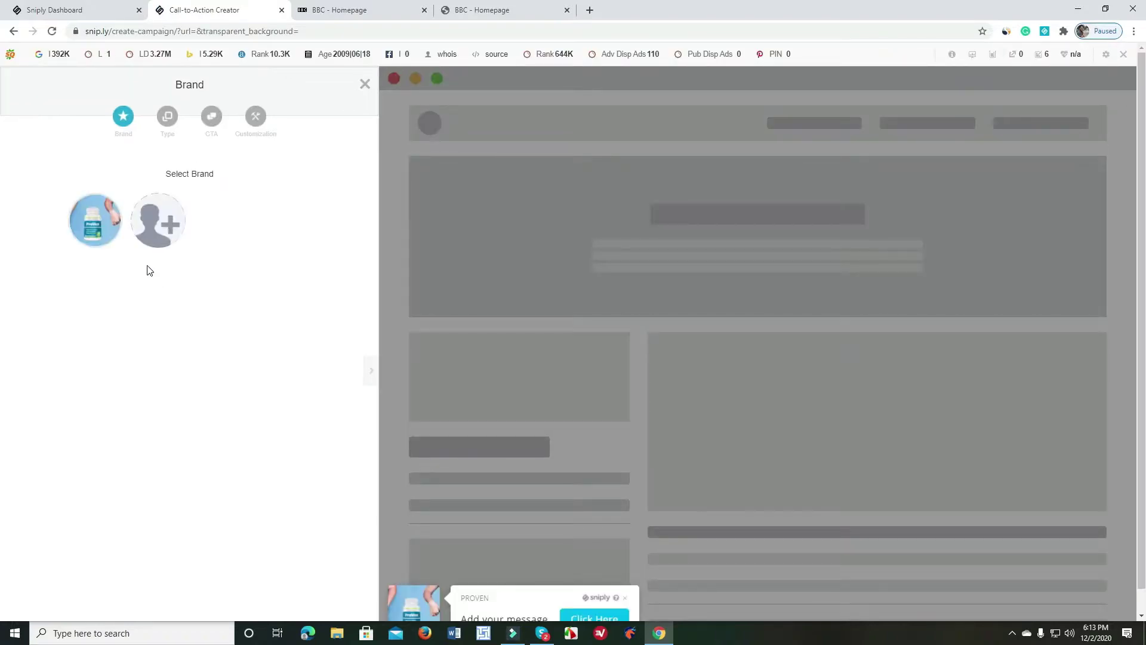
Step: Open the Create New Brand form, then close the Call-to-Action Creator without creating a brand
{"action": "left_click", "coordinate": [151, 214]}
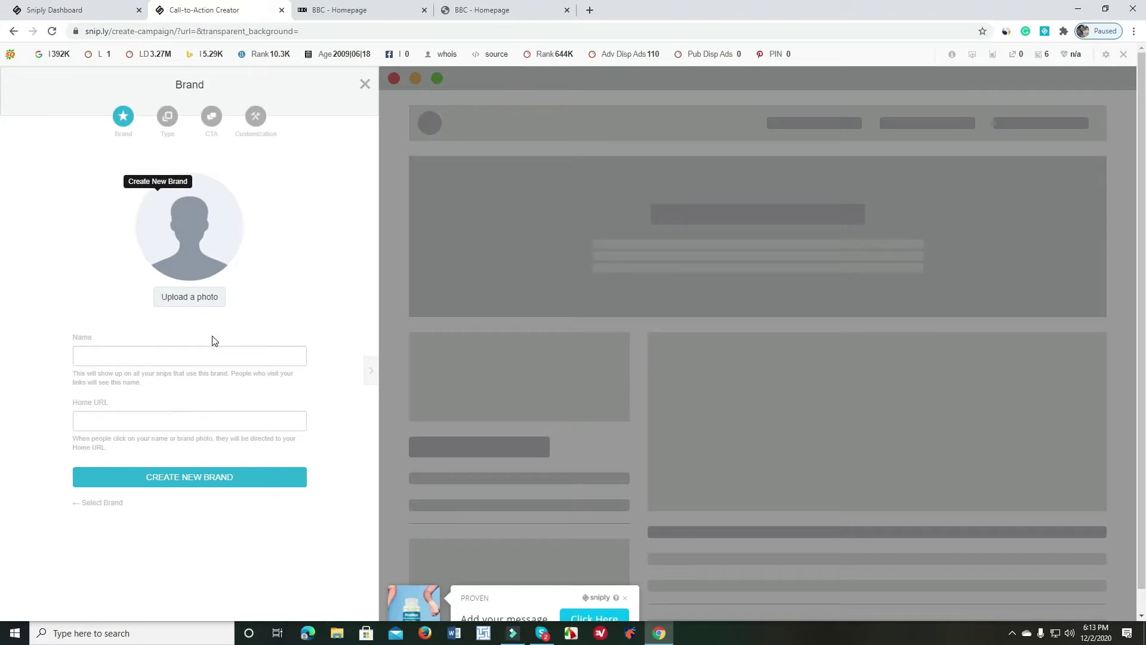
{"action": "left_click", "coordinate": [365, 85]}
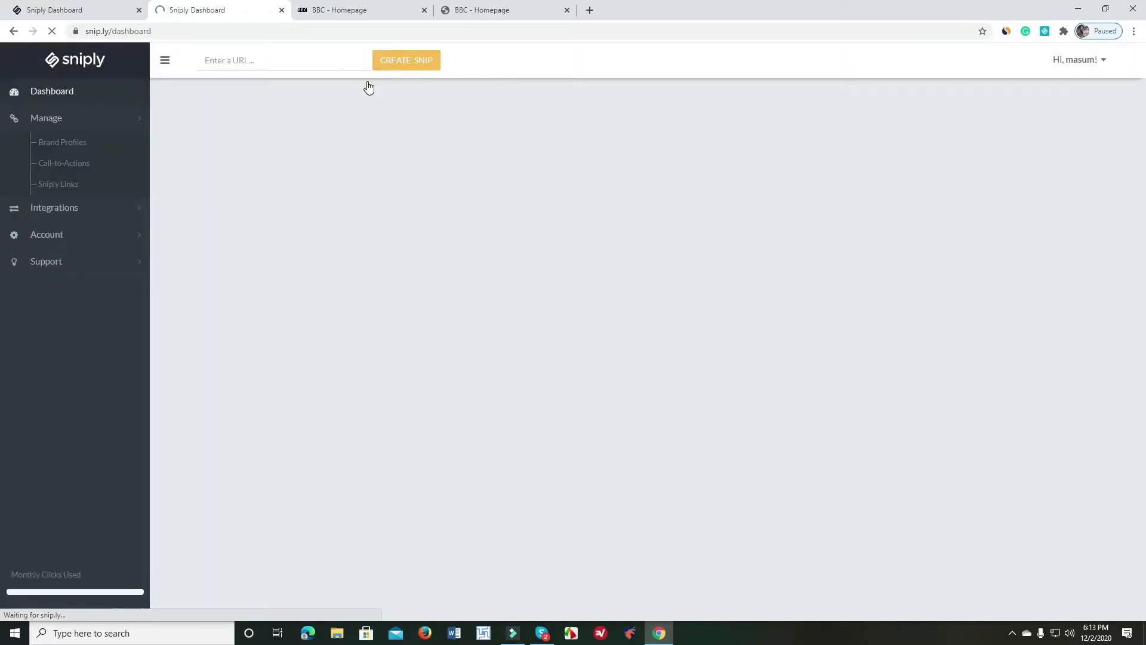